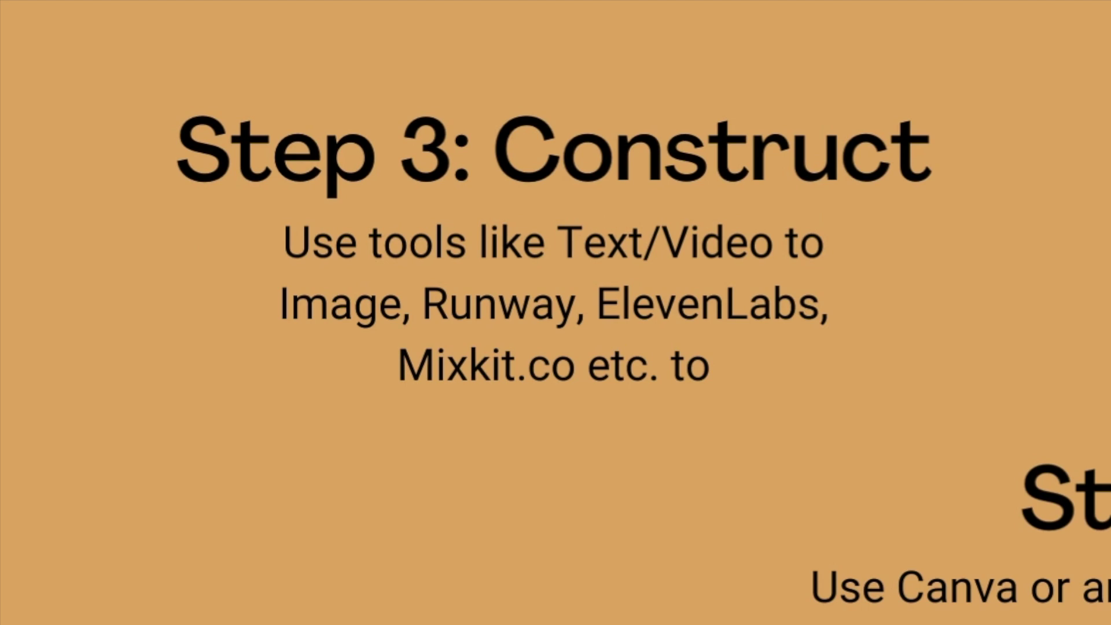
Step: Use the blacksmith image as the first frame and apply the Grammarly fixes to the prompt
text(r)
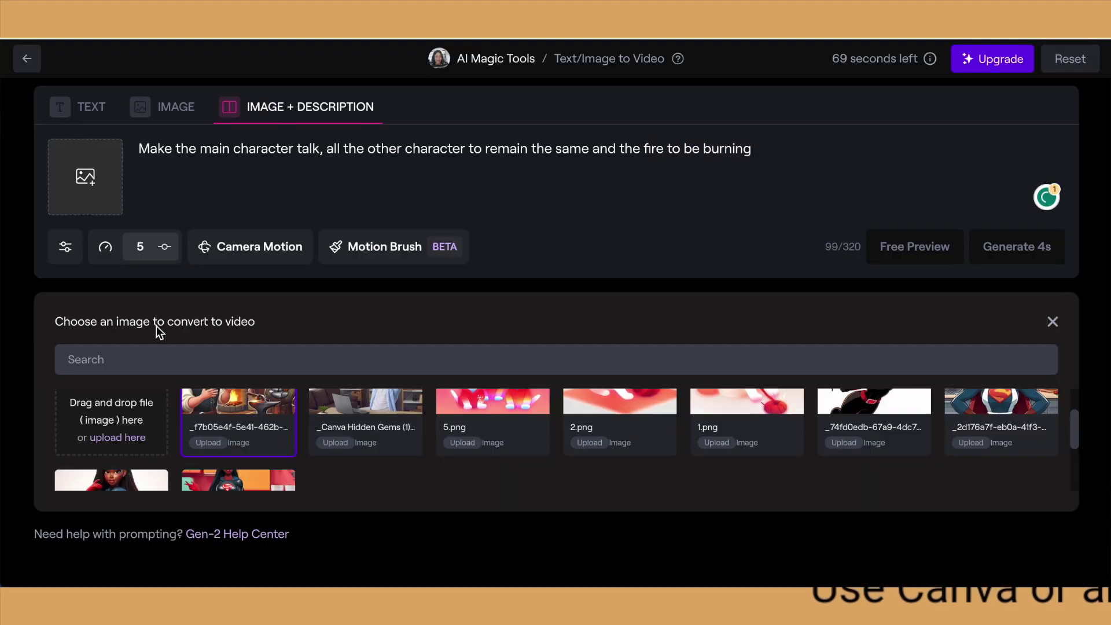
click(213, 427)
mouse_move(455, 266)
click(453, 317)
click(486, 318)
mouse_move(677, 266)
click(686, 319)
Step: Generate the 4-second blacksmith video and play the result
click(1011, 365)
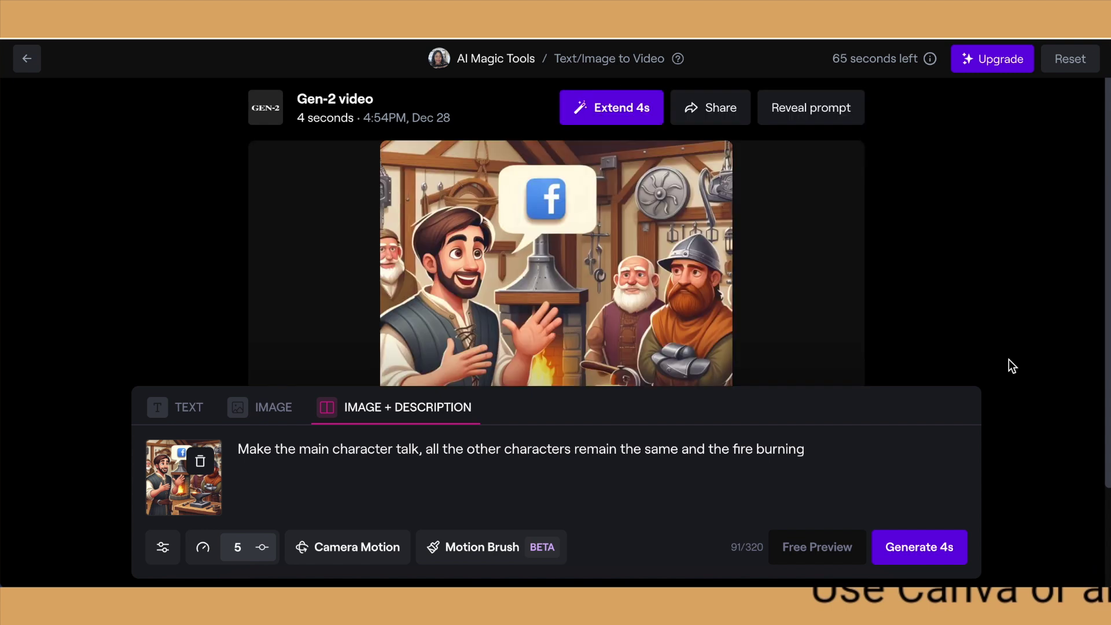
scroll(1011, 365, down, 1)
click(400, 349)
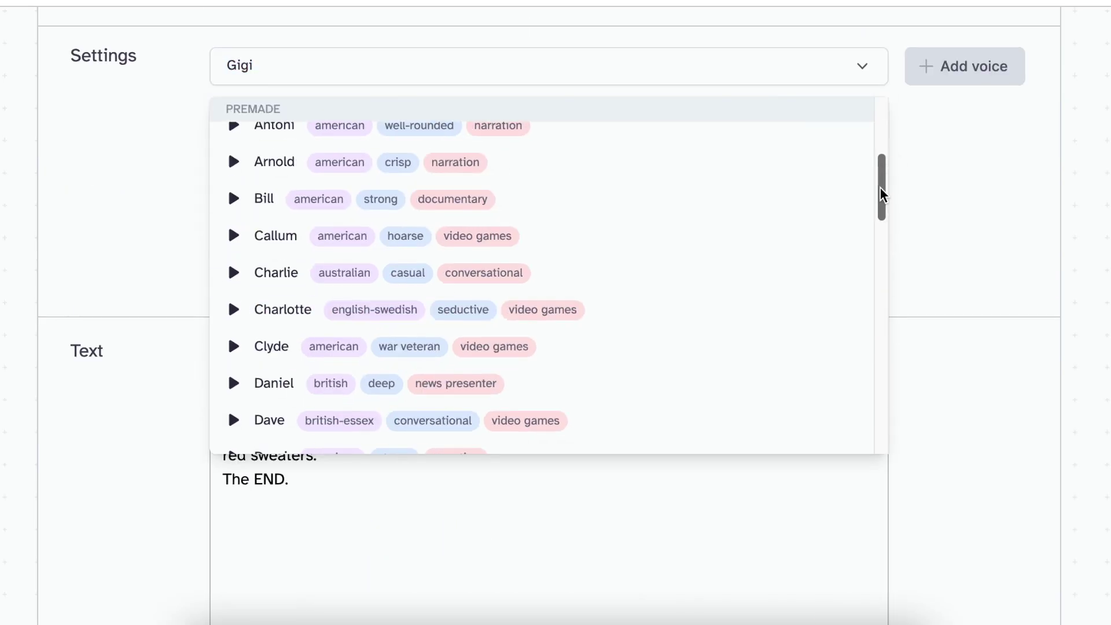
scroll(877, 307, down, 5)
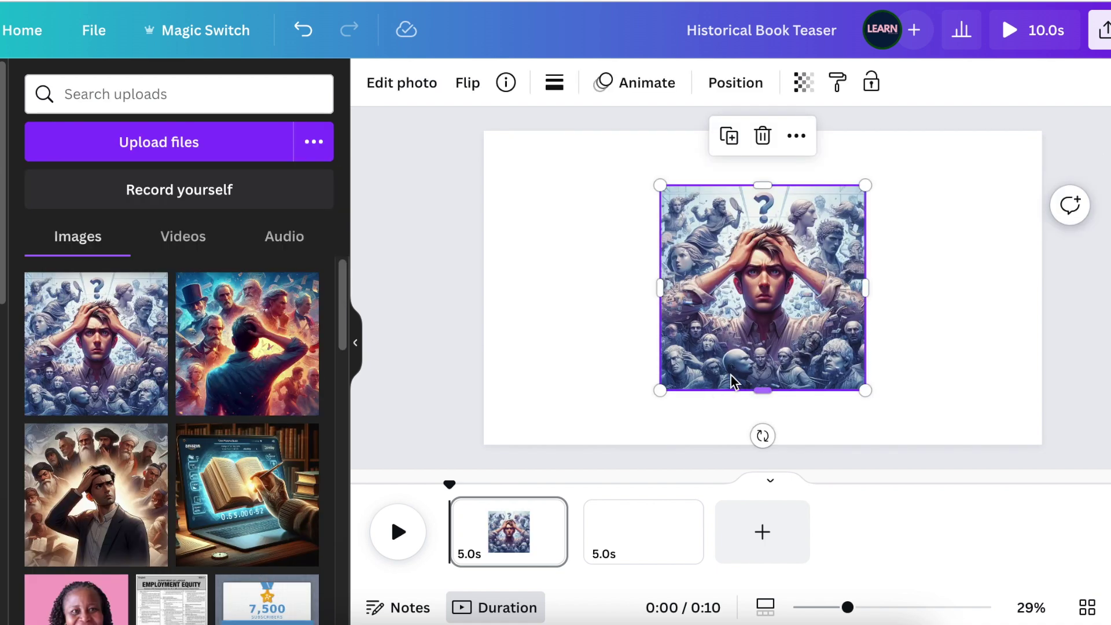
Step: Set the placed images as full backgrounds on pages 1 and 2
right_click(709, 377)
click(790, 552)
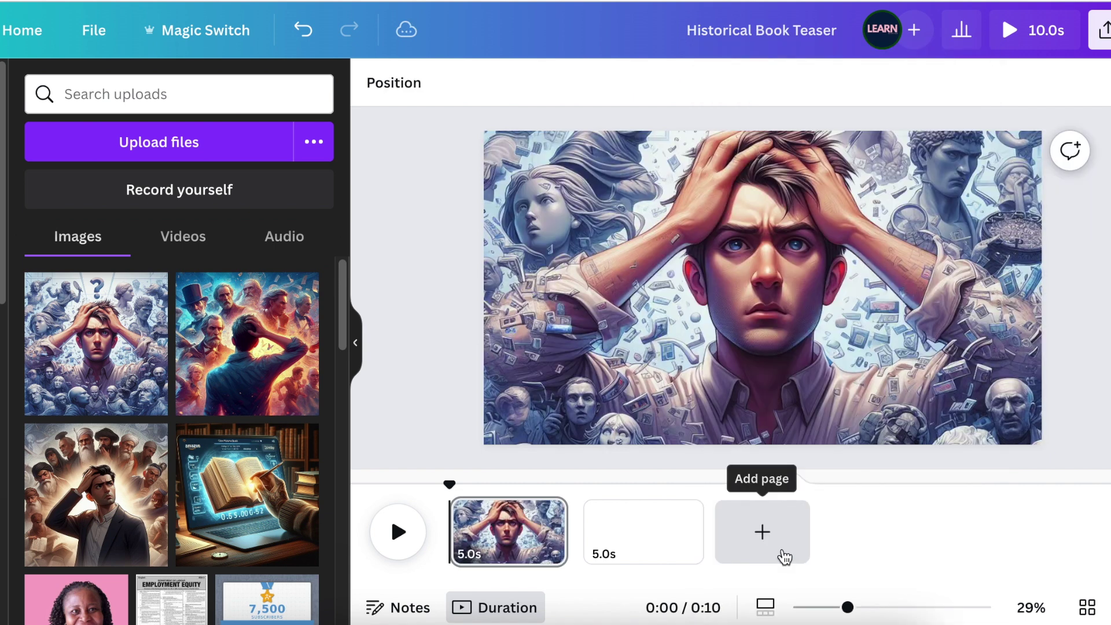
click(644, 546)
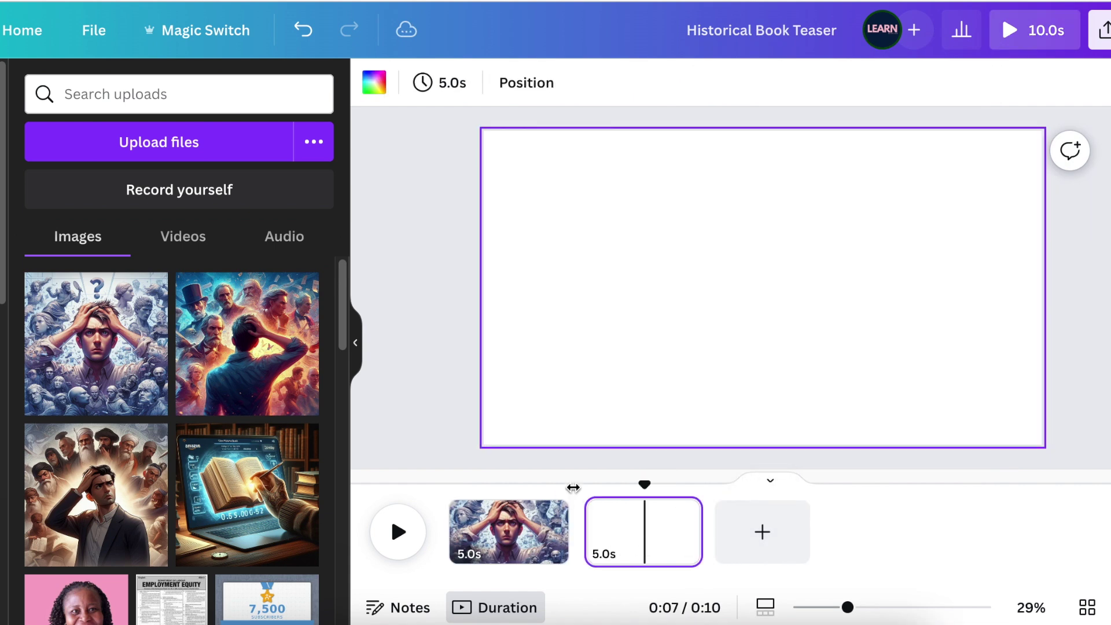
click(118, 480)
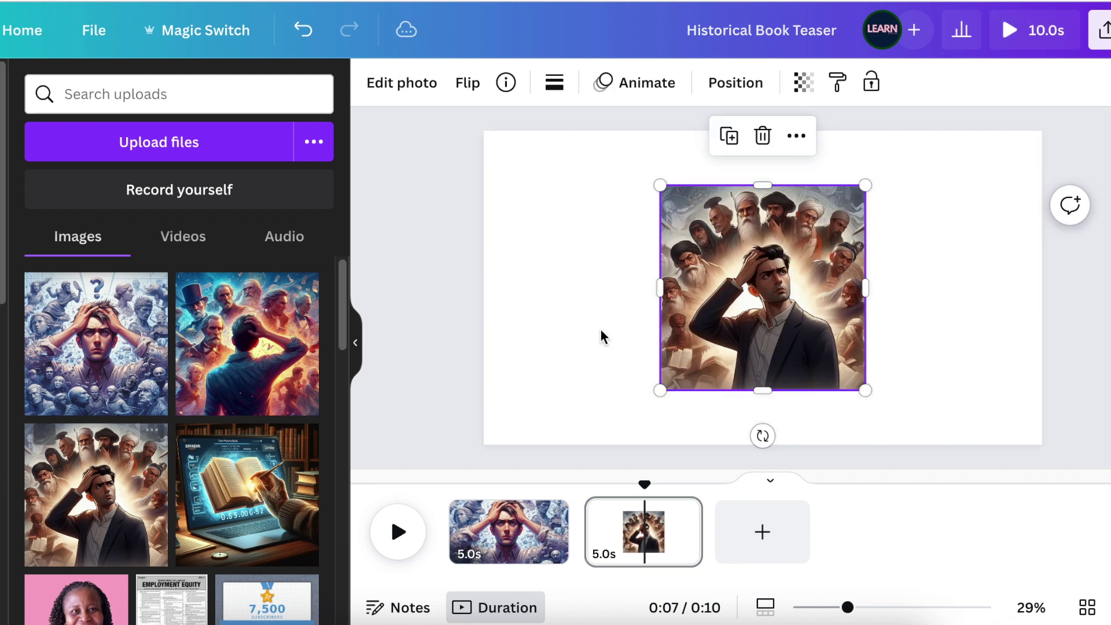
right_click(734, 298)
click(818, 553)
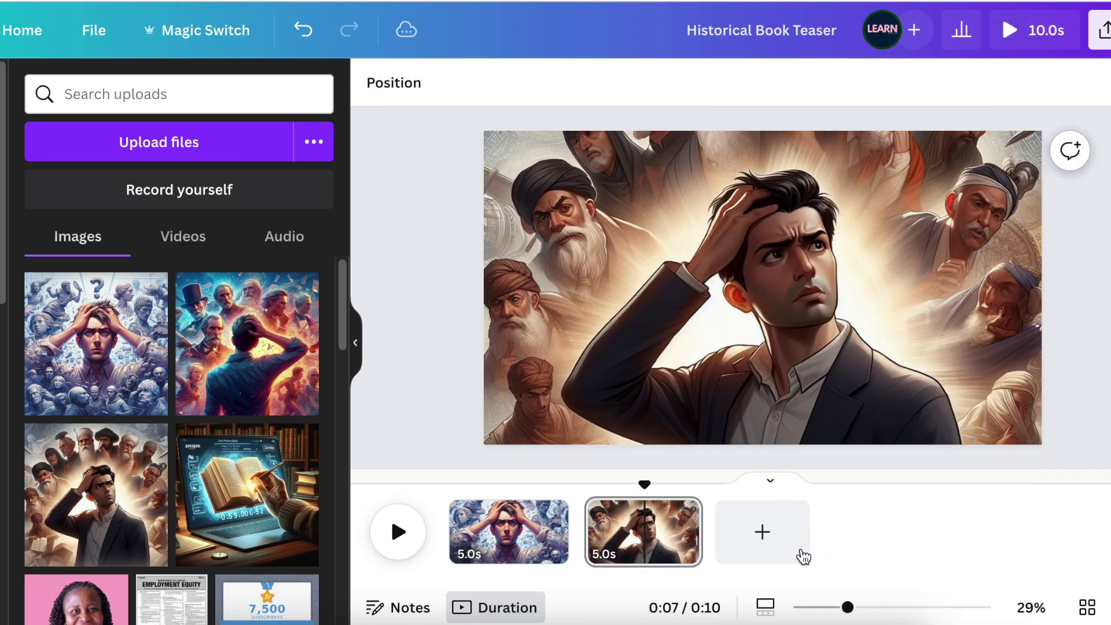
Step: Add a third page with the second uploaded image as its background, then rewind to the start
click(763, 532)
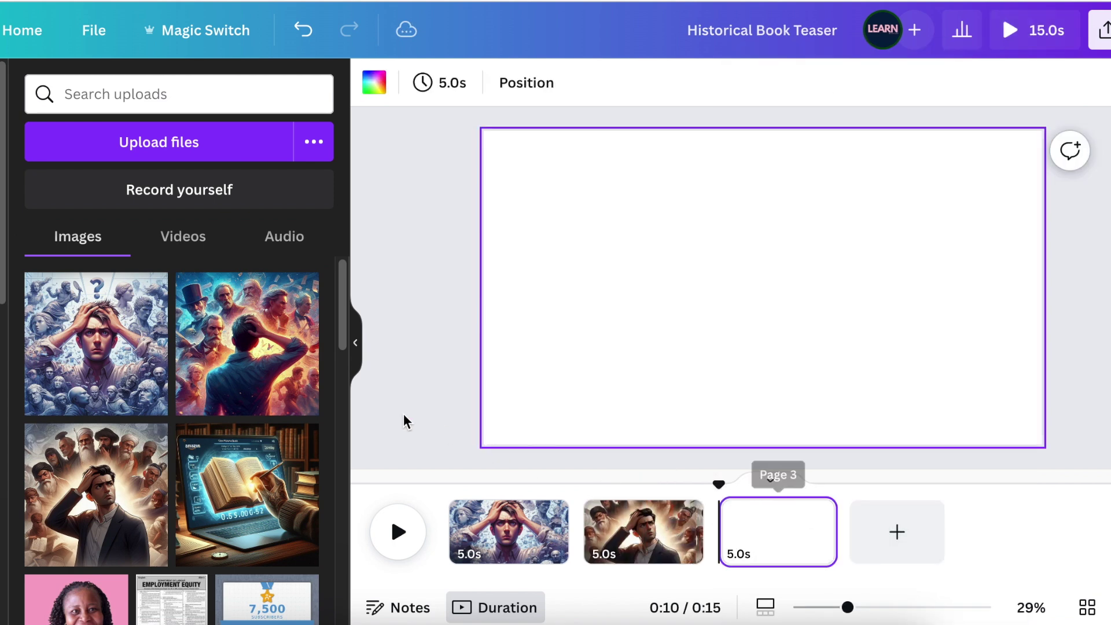
click(220, 356)
right_click(731, 324)
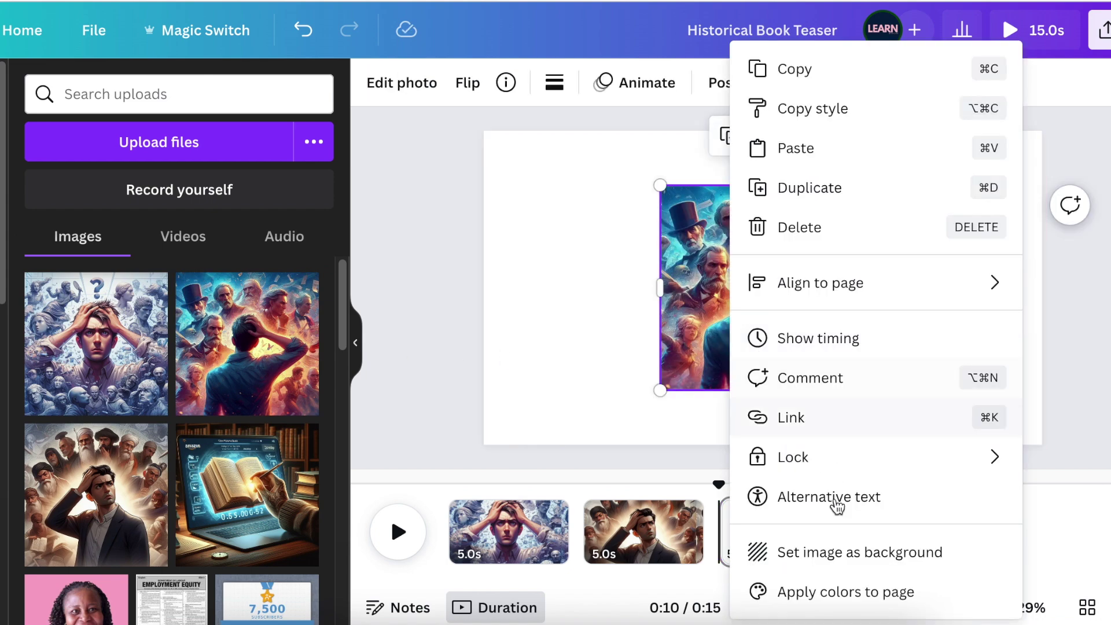
click(837, 550)
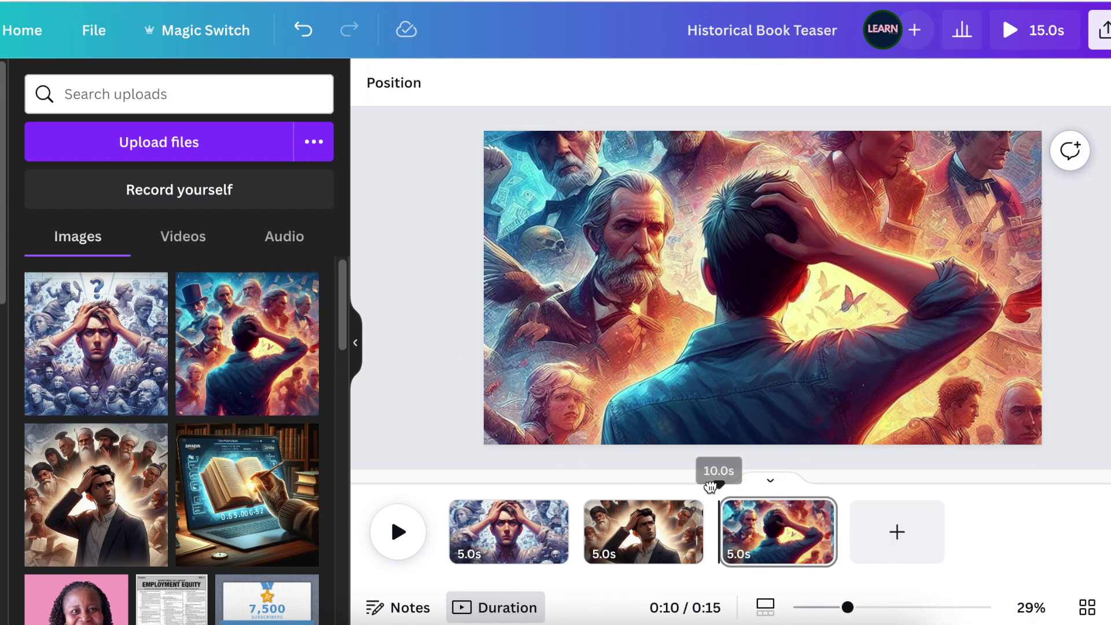
drag(718, 484, 449, 485)
Step: Add the mixkit cinematic ancient drums .wav from recent downloads and preview it
click(1063, 5)
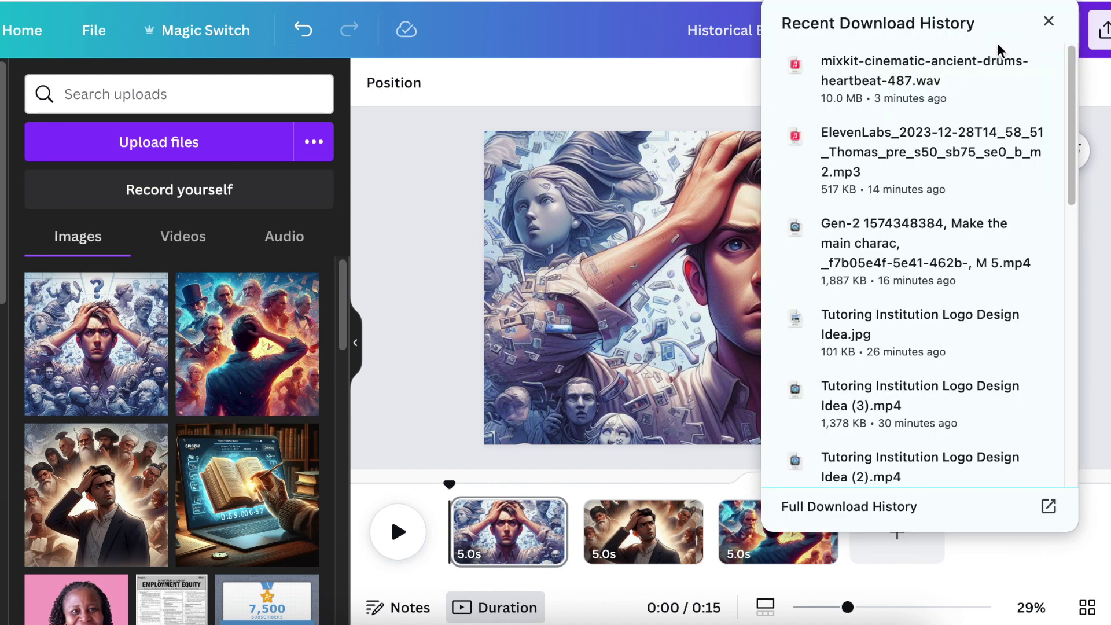
drag(885, 82, 466, 582)
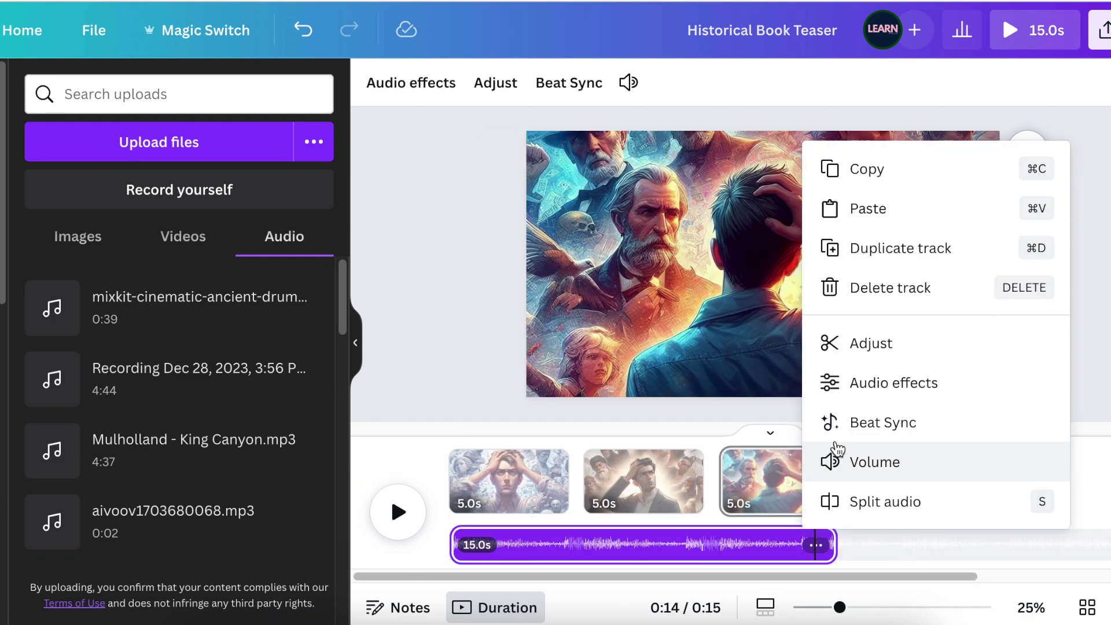
click(385, 515)
click(384, 515)
Step: Adjust page durations so the first pages last 4.7 seconds each
mouse_move(567, 480)
mouse_down()
mouse_move(548, 483)
mouse_move(558, 485)
mouse_up()
click(398, 512)
click(603, 480)
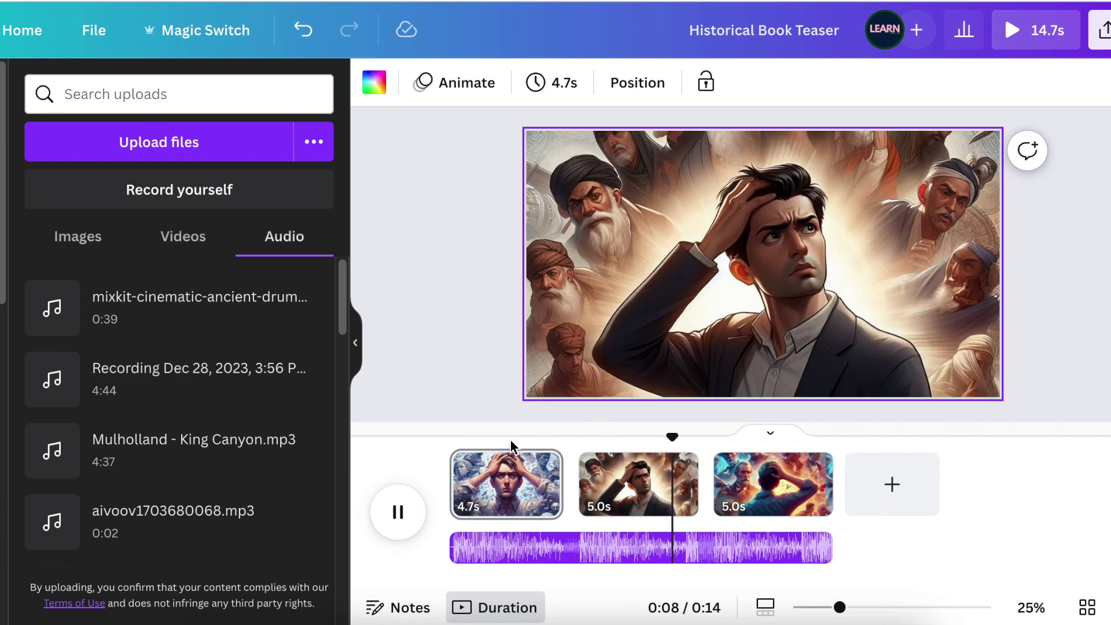
drag(657, 435, 501, 438)
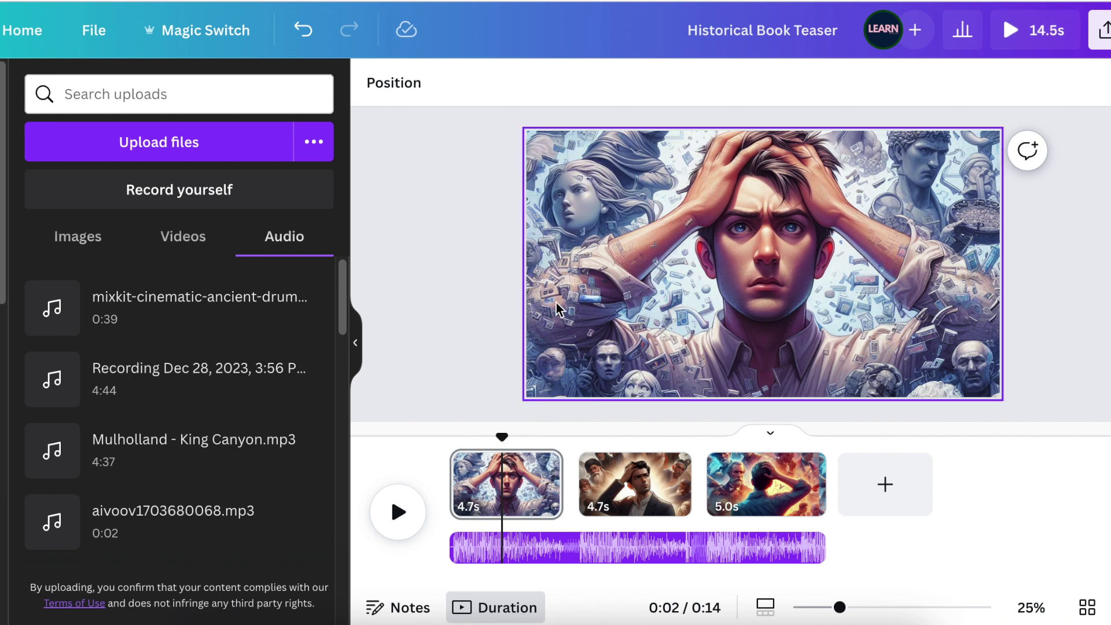
click(629, 338)
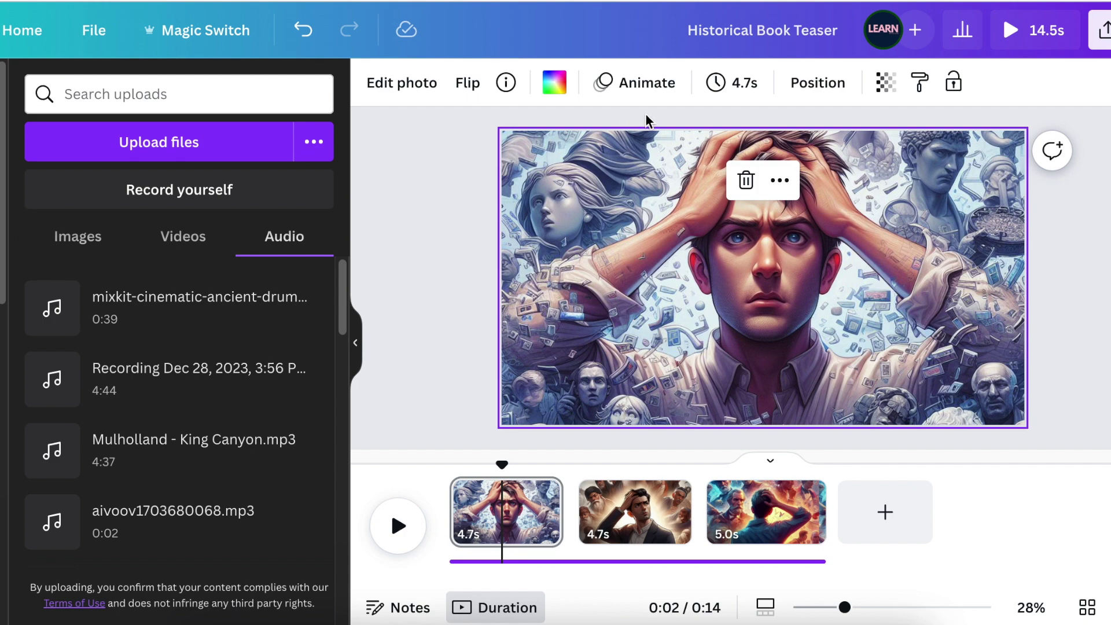
Step: Apply the Breathe page animation, preview from the start, and add a blank fourth page
click(643, 83)
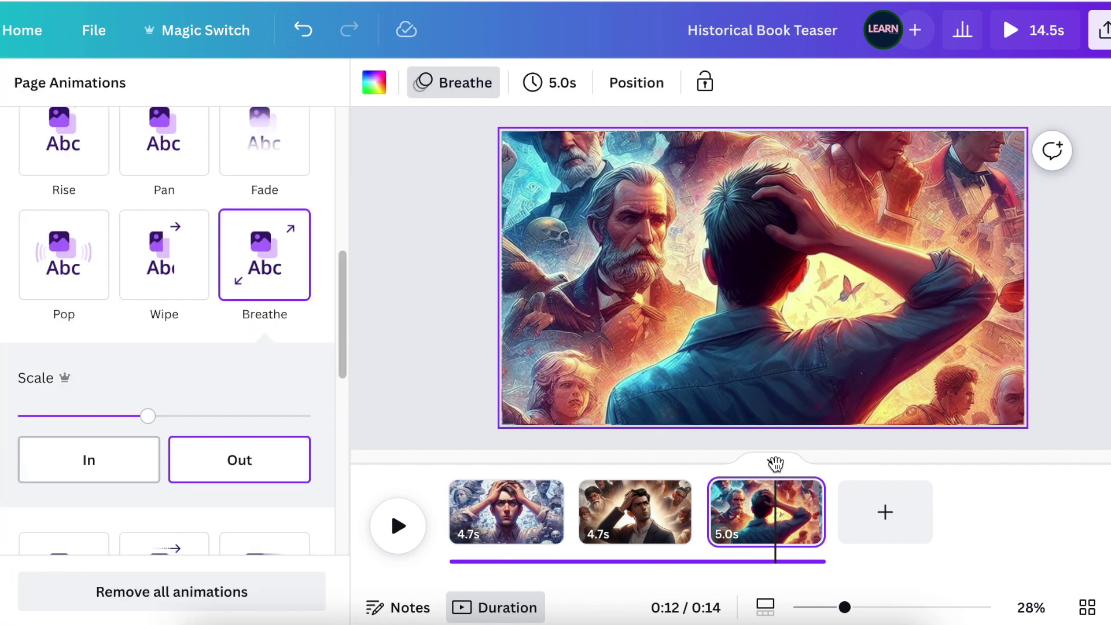
drag(773, 463, 412, 469)
click(394, 526)
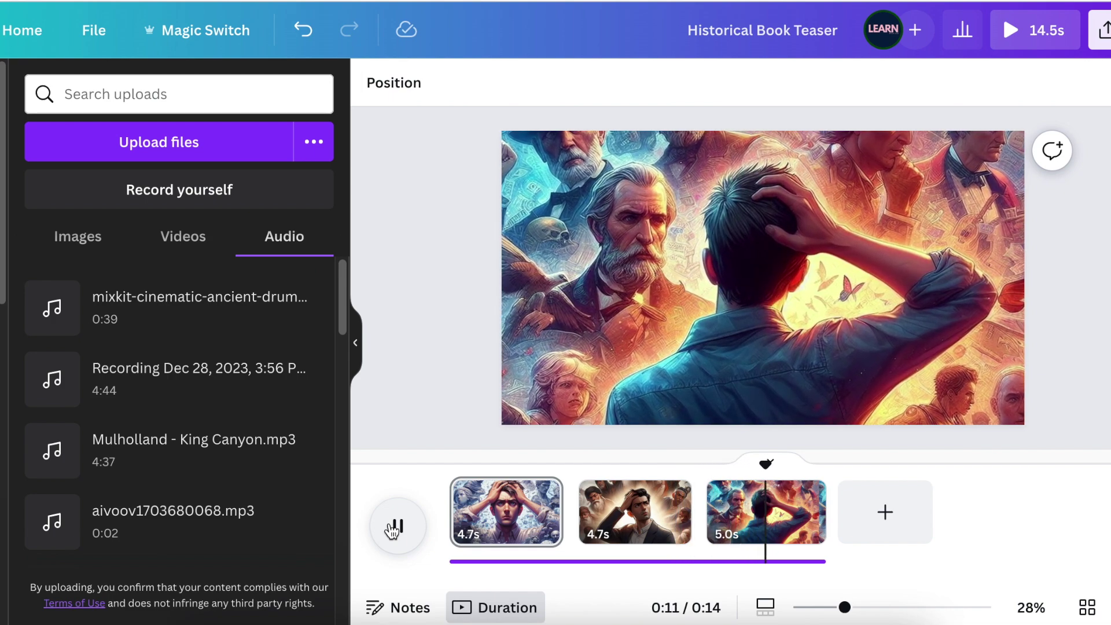
key(ctrl+Return)
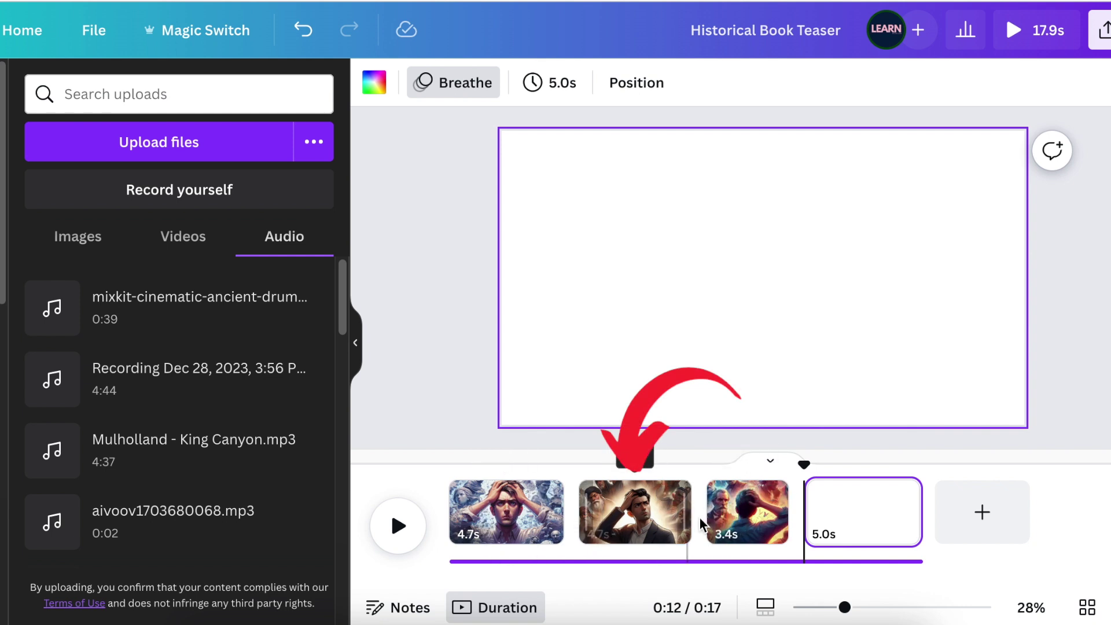
Step: Make the fourth page's background black
click(836, 524)
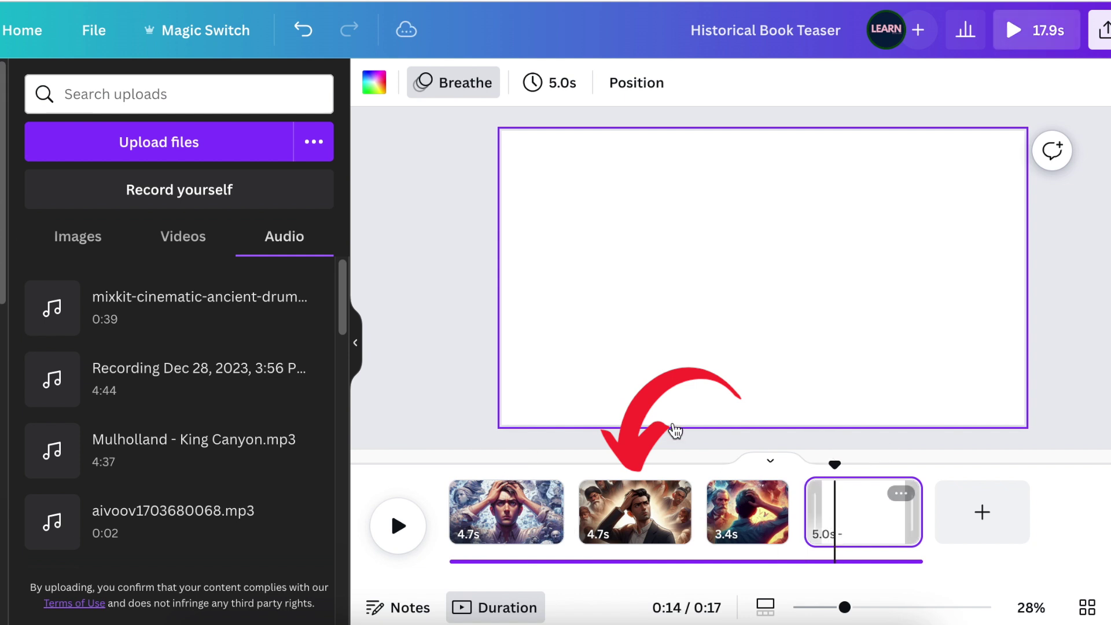
click(373, 86)
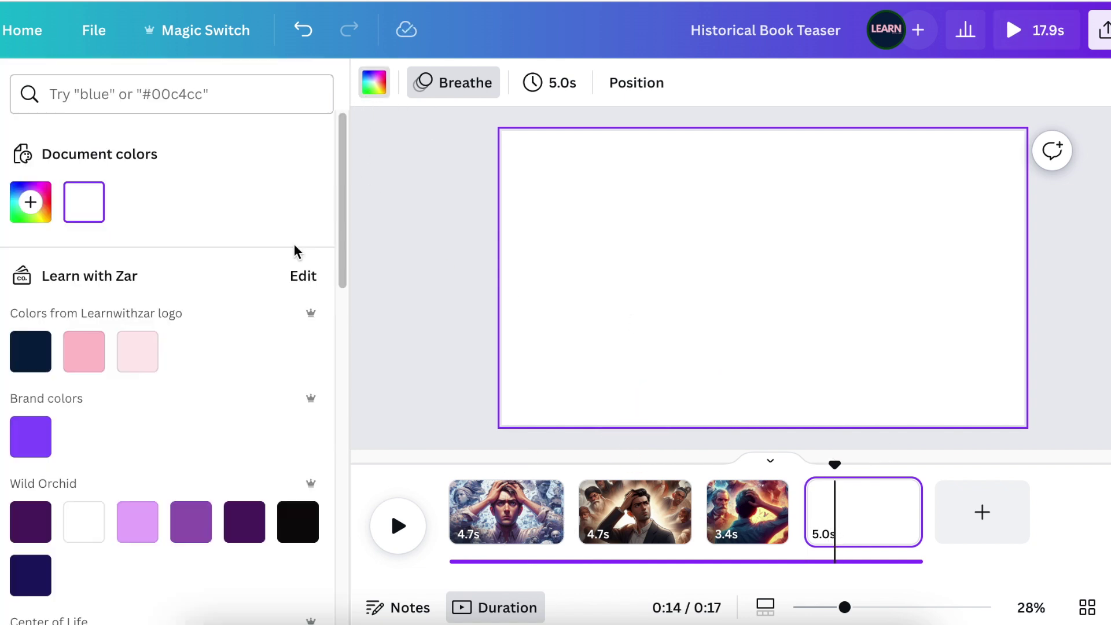
click(297, 516)
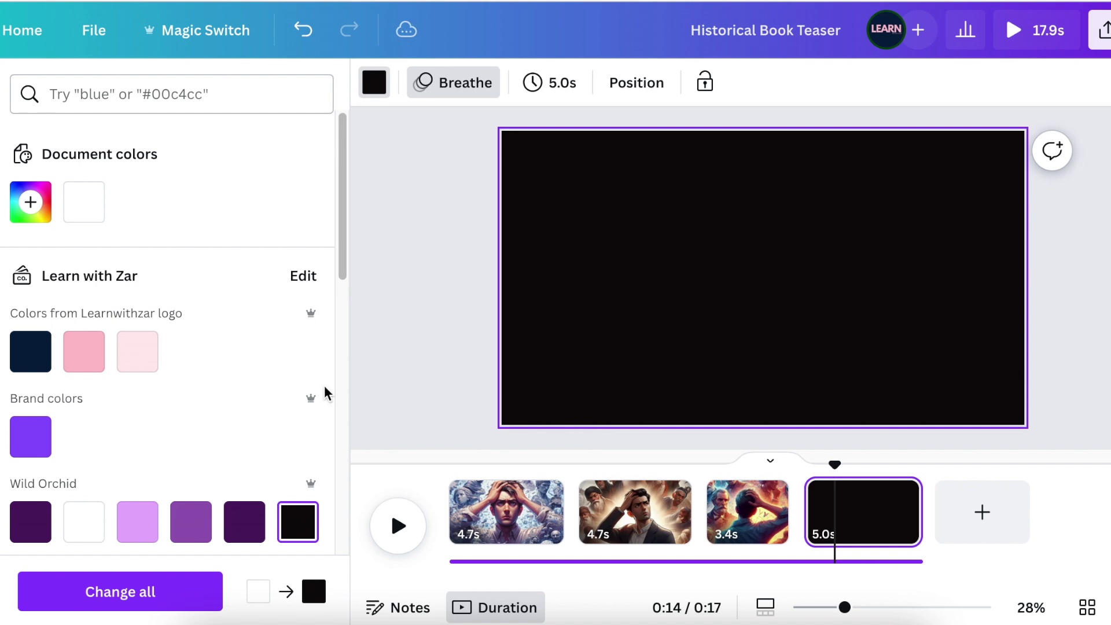
drag(339, 168, 352, 265)
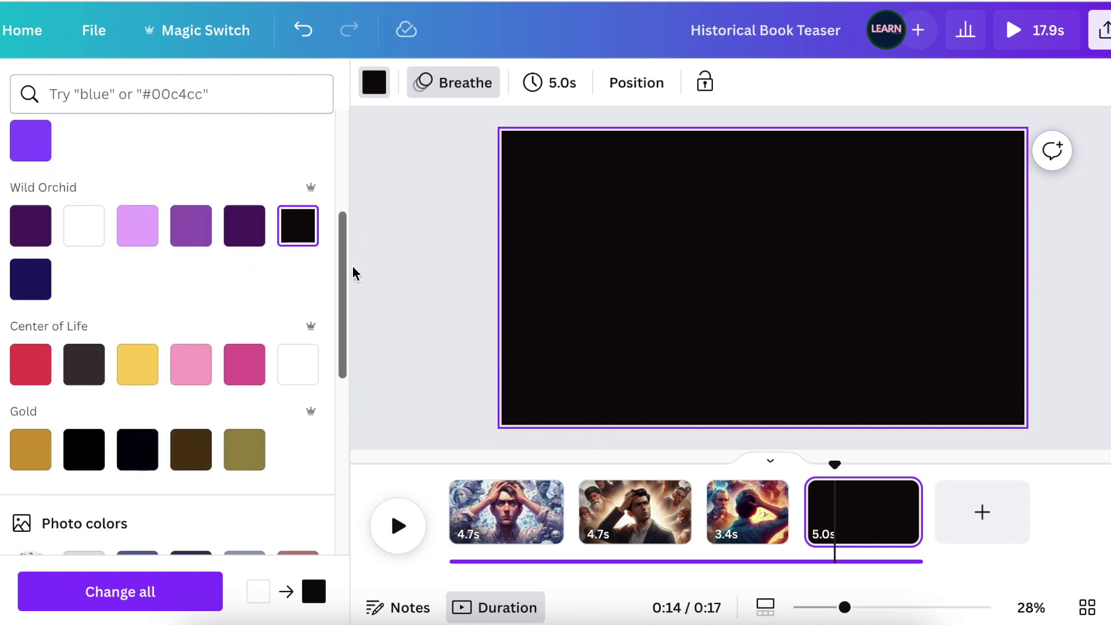
Step: Add a large white 'TWO DAYS AGO...' title in Anton with a character-by-character Typewriter animation
key(t)
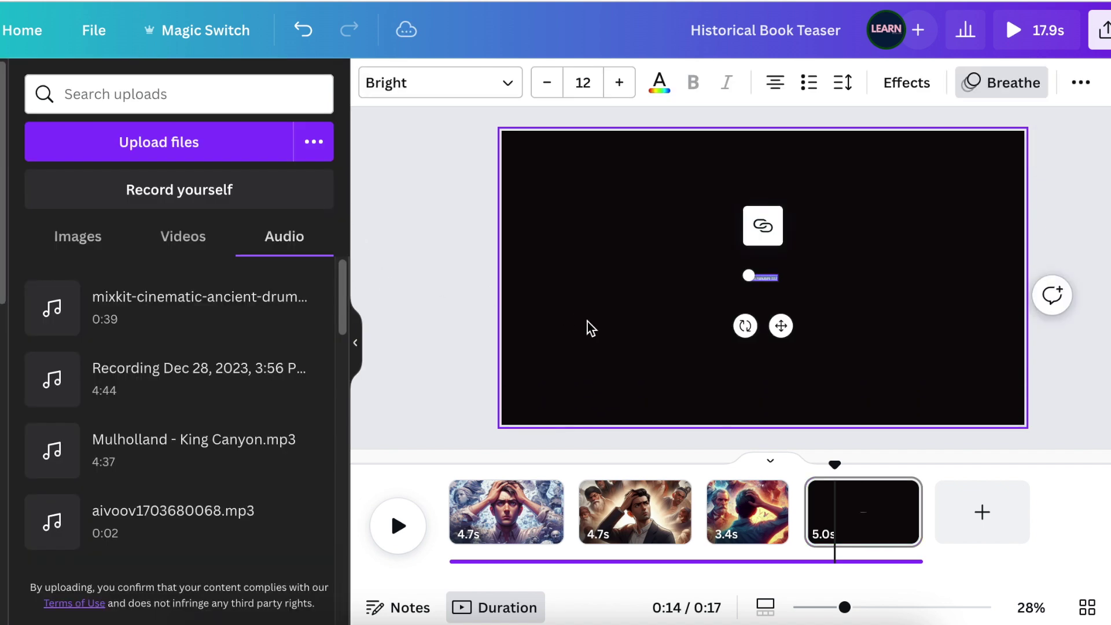
drag(746, 274, 461, 275)
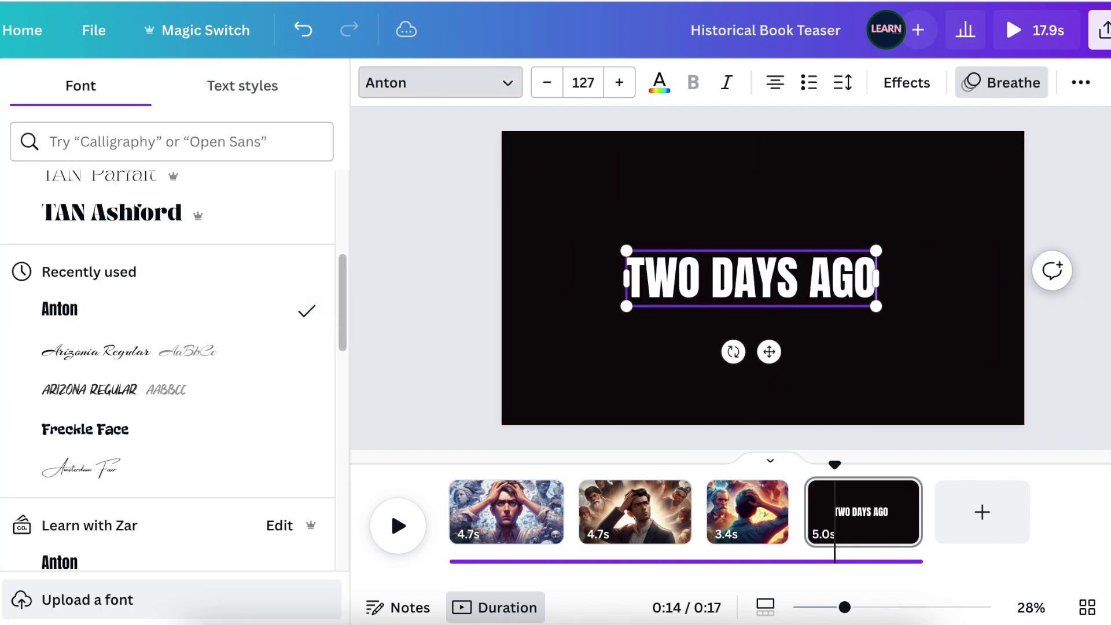
click(530, 351)
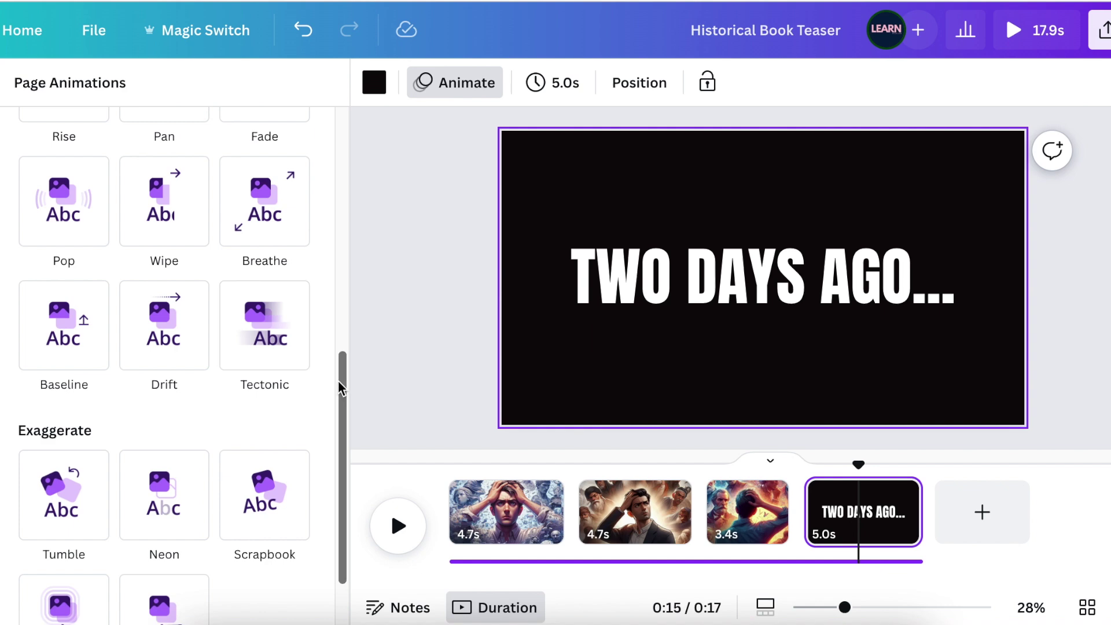
drag(339, 384, 340, 137)
click(794, 284)
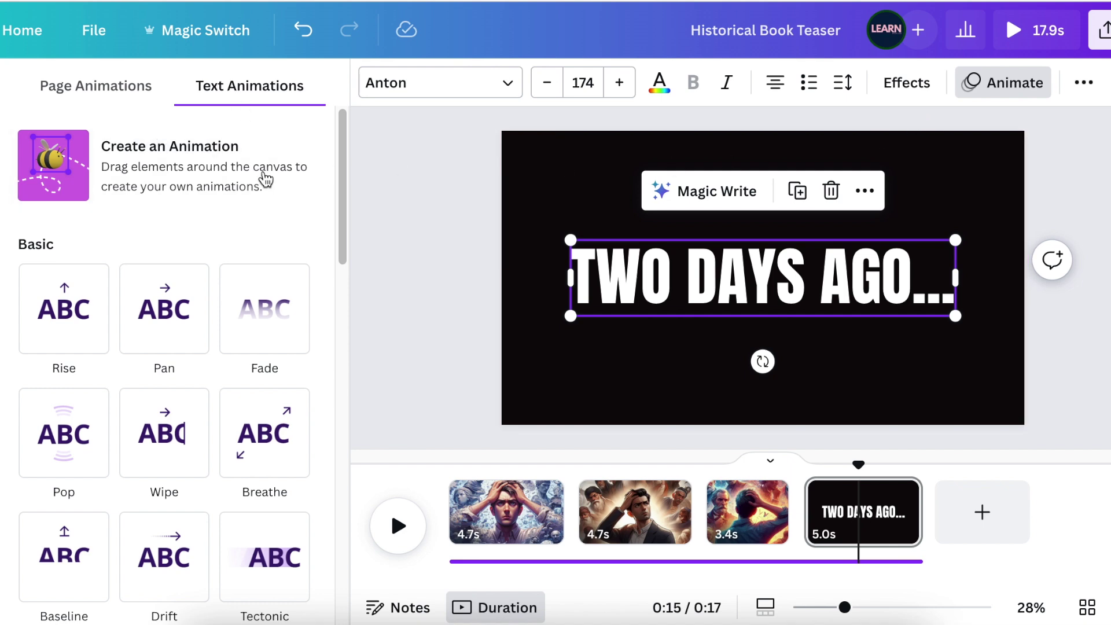
drag(347, 188, 333, 337)
click(54, 216)
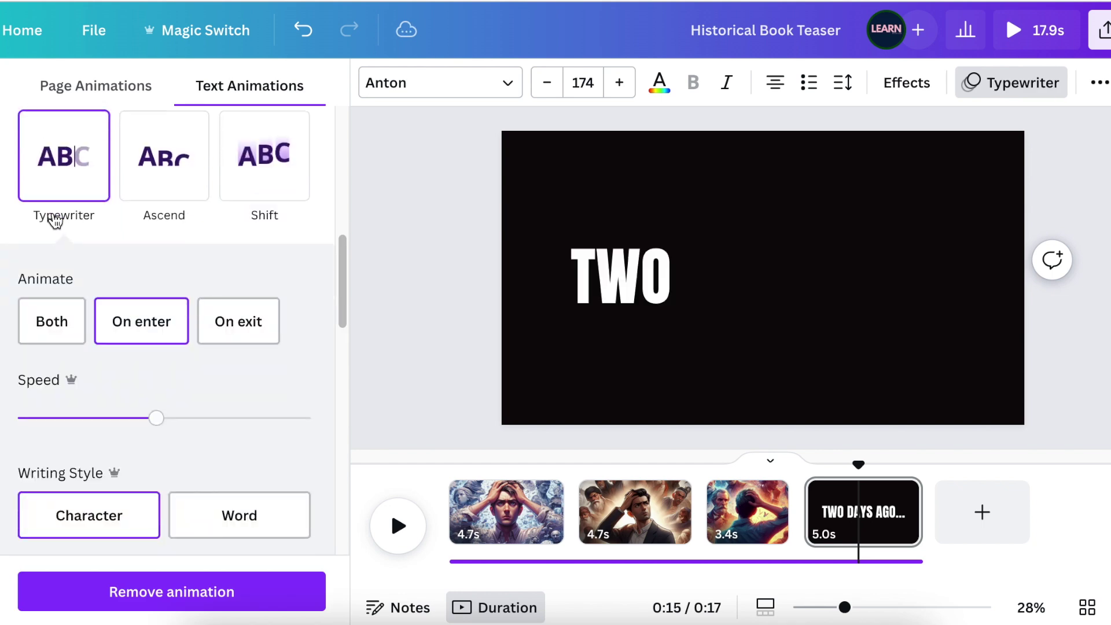
click(55, 516)
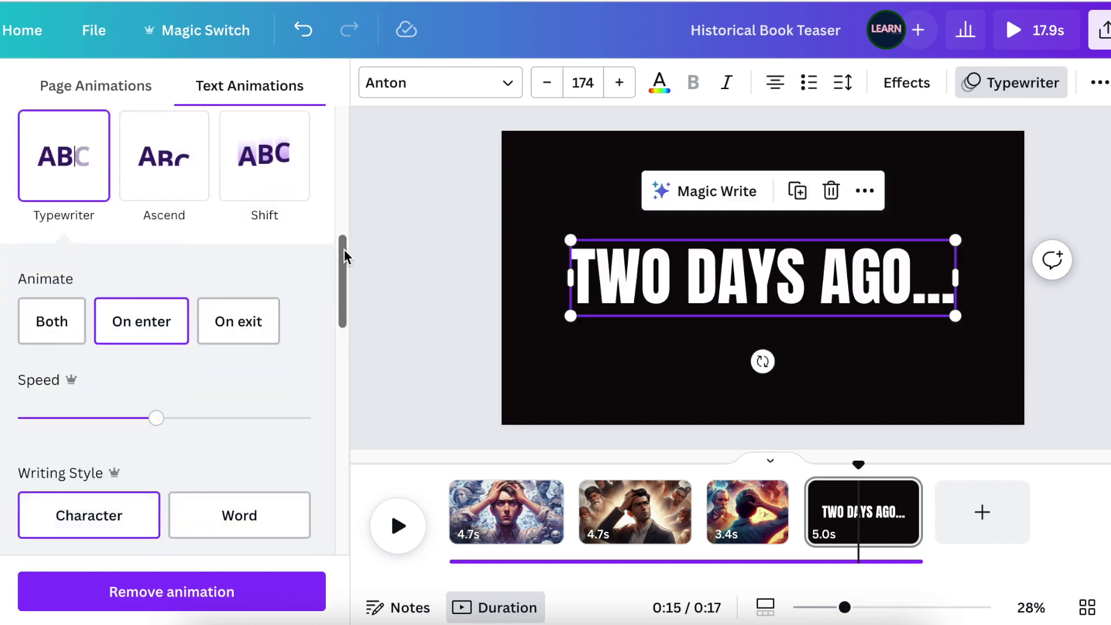
drag(345, 252, 342, 148)
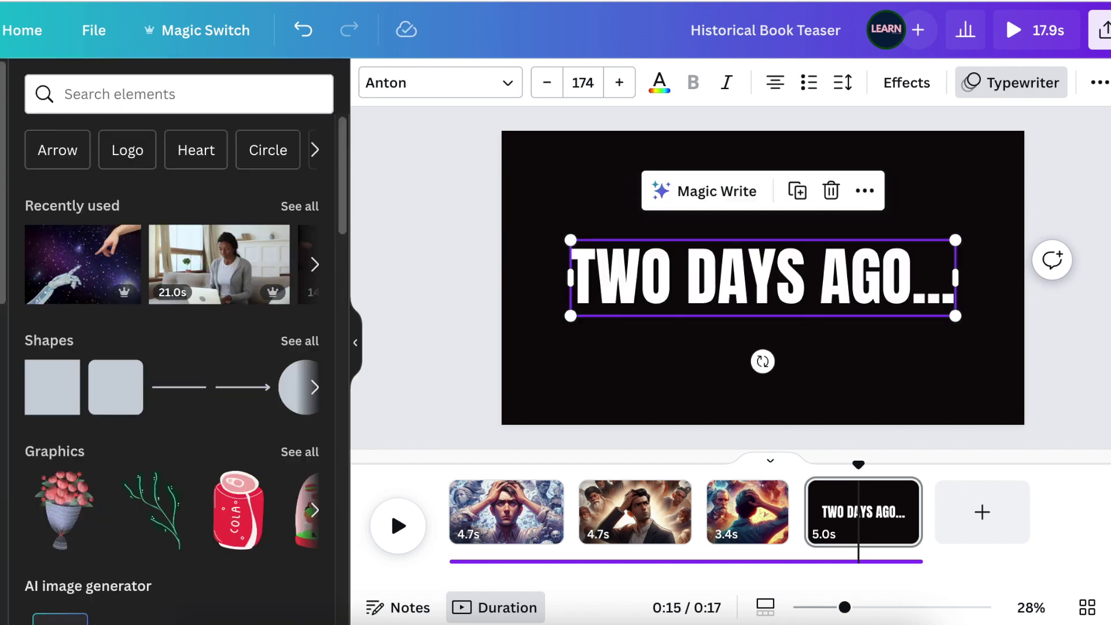
click(169, 102)
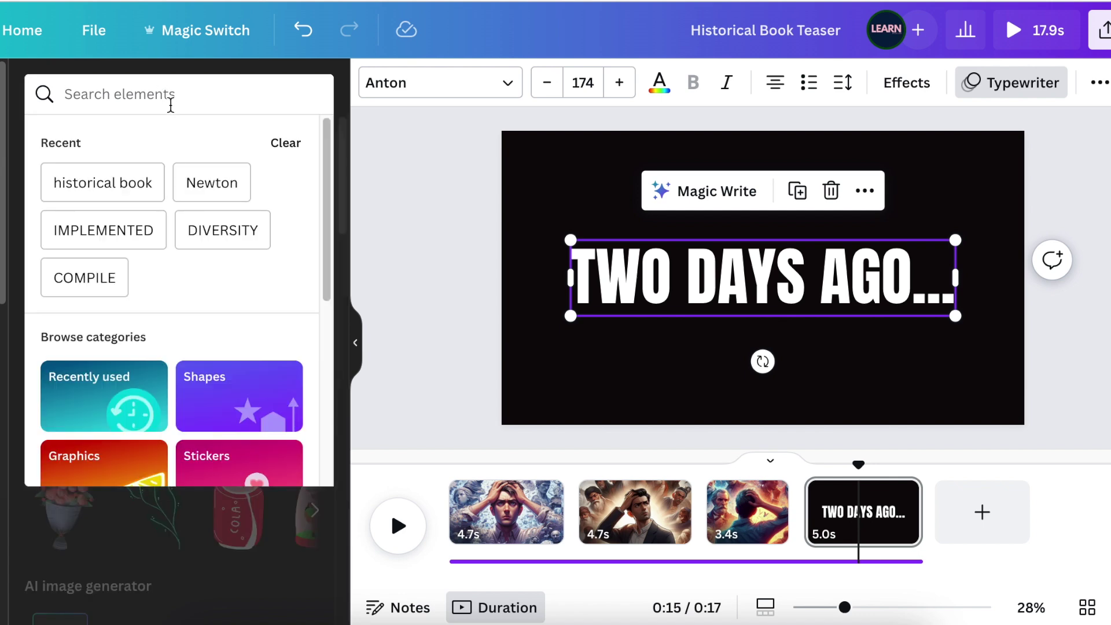
Step: Add the Keyboard Type 2 sound from a 'Computer typing' audio search, then add a blank fifth page
text(Computer typing)
key(Return)
click(325, 141)
click(325, 141)
click(238, 145)
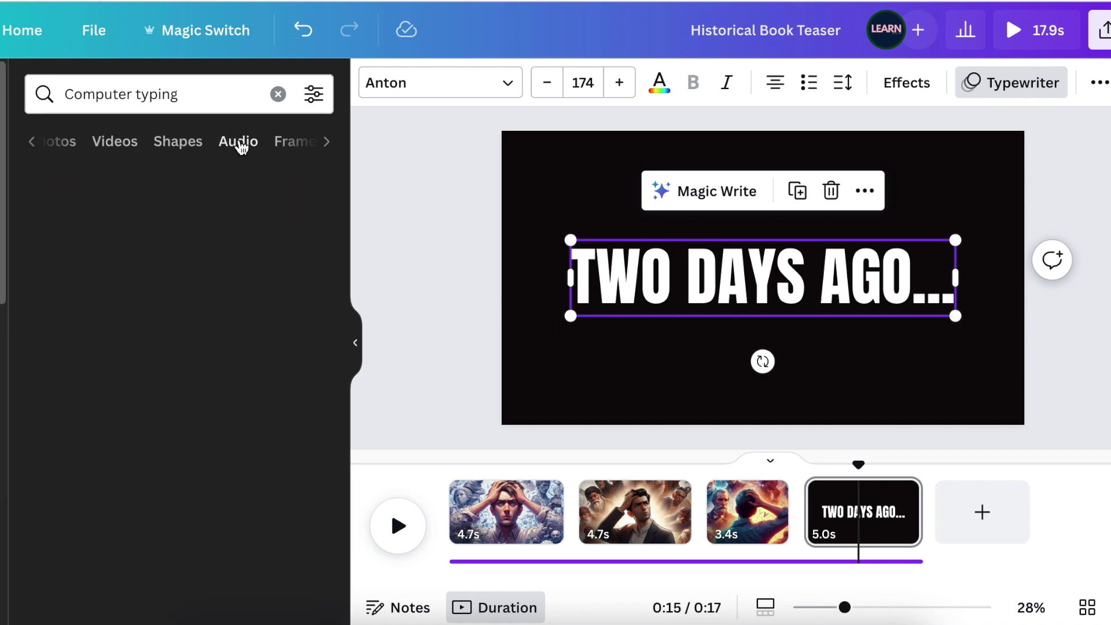
click(53, 242)
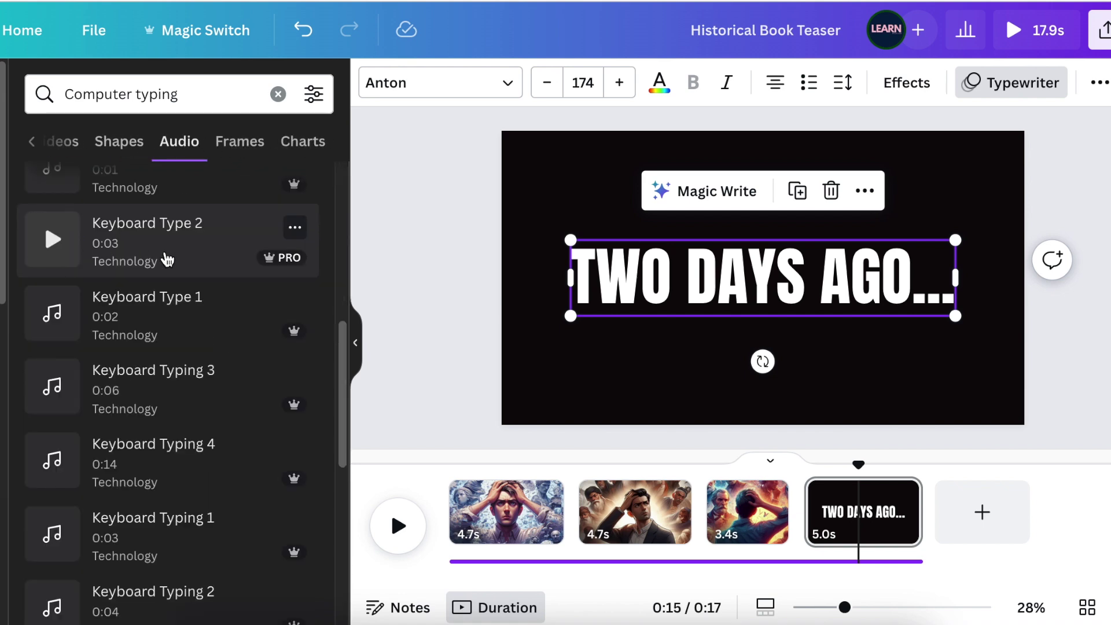
drag(857, 466, 816, 466)
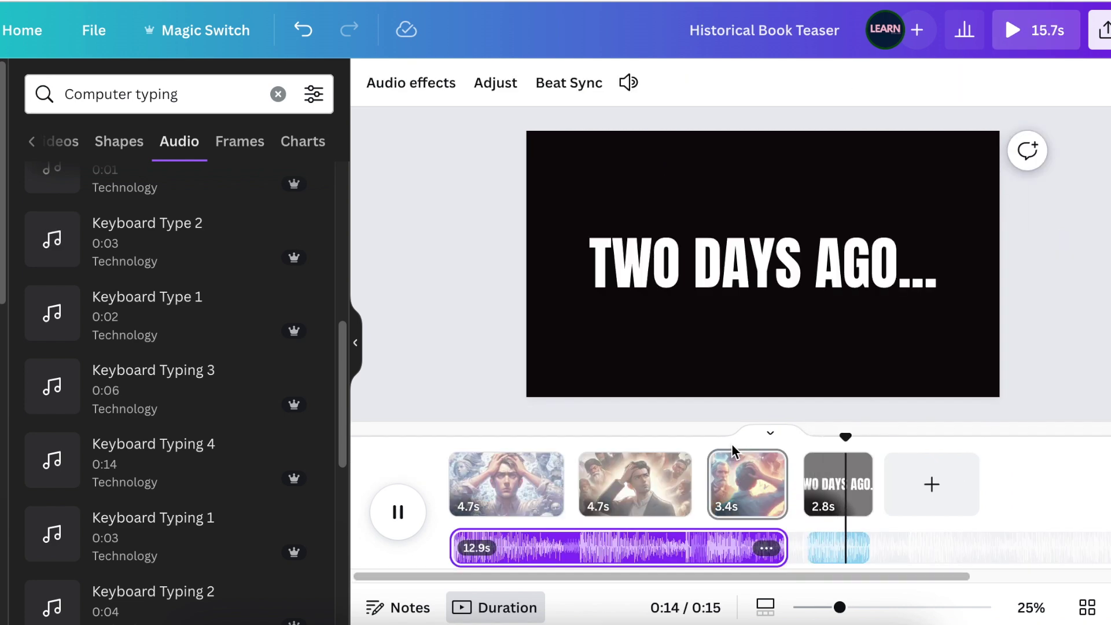
click(931, 484)
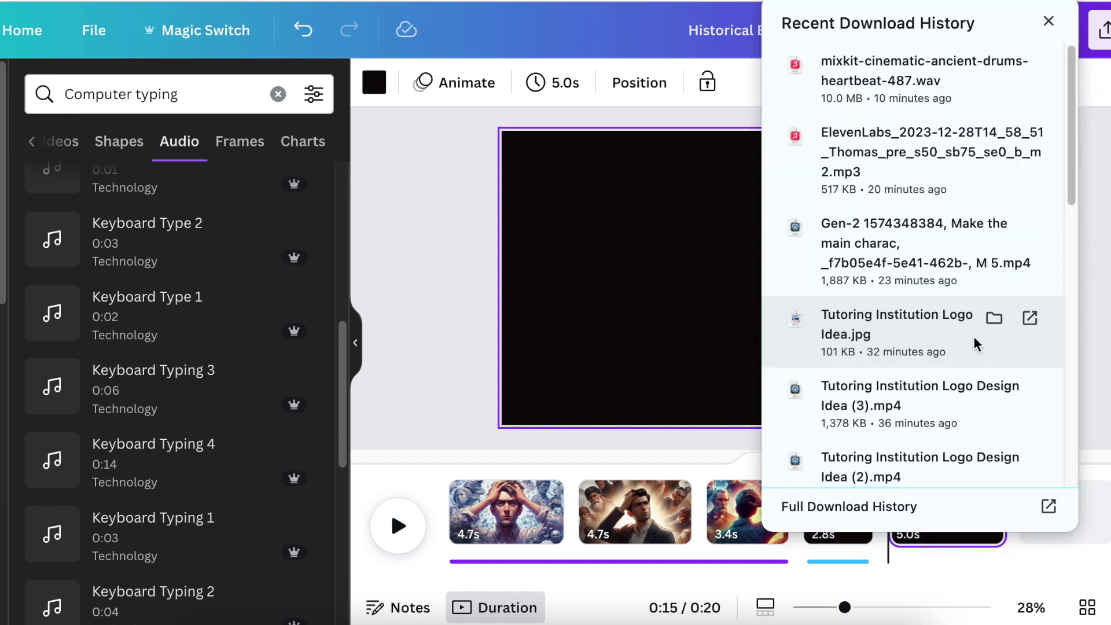
Step: Upload the Gen-2 blacksmith mp4 and drop the _f7b05e4f blacksmith jpeg from Downloads onto page five
drag(865, 282, 637, 278)
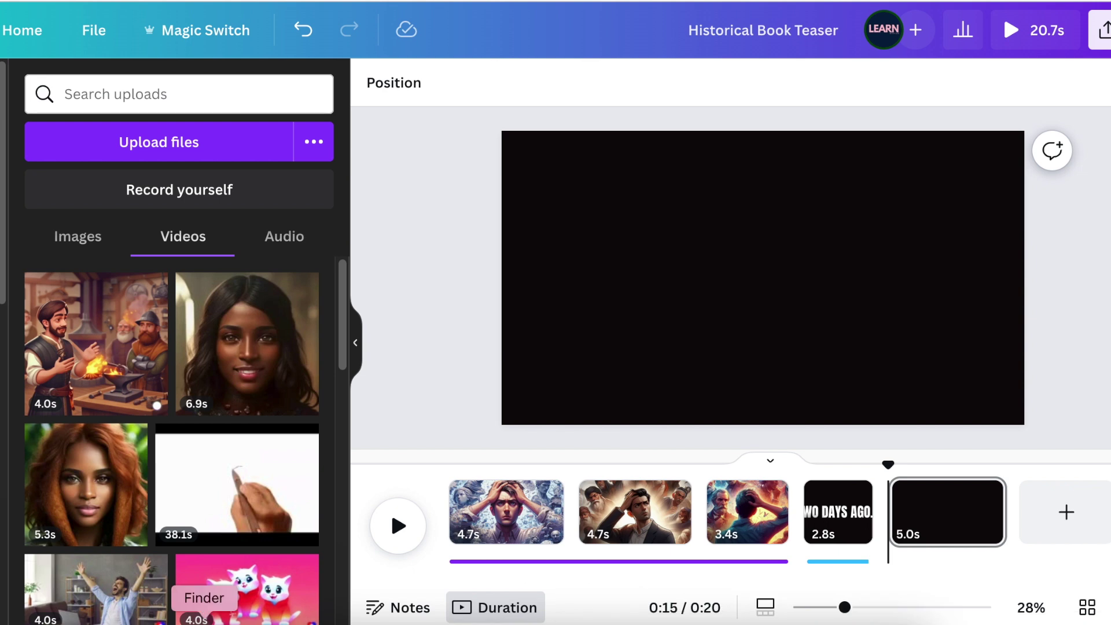
click(204, 617)
click(32, 213)
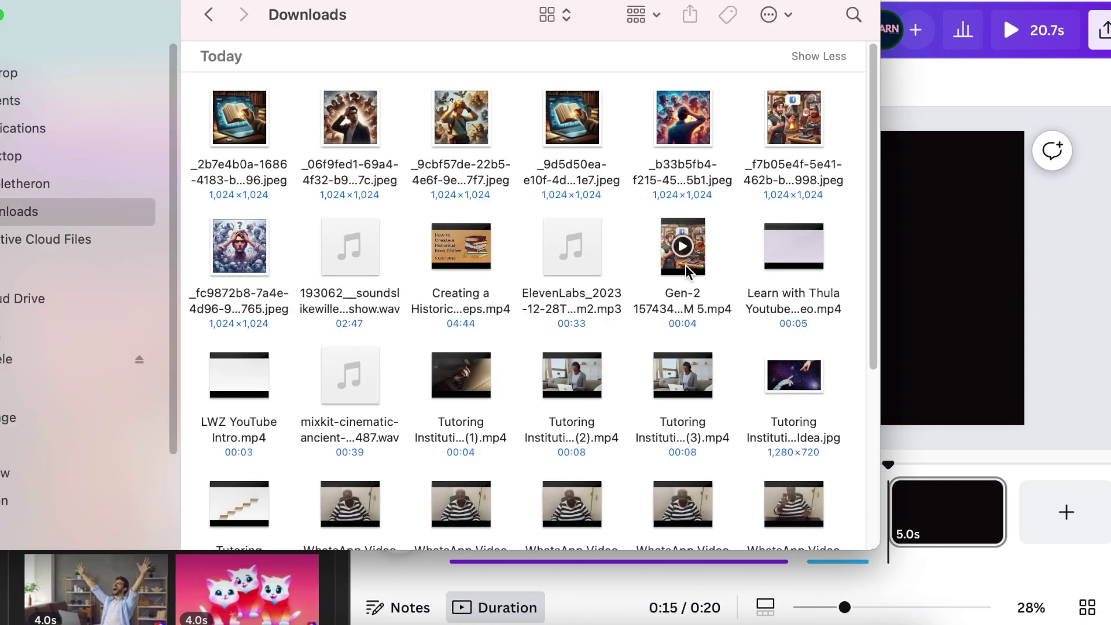
drag(791, 144, 937, 318)
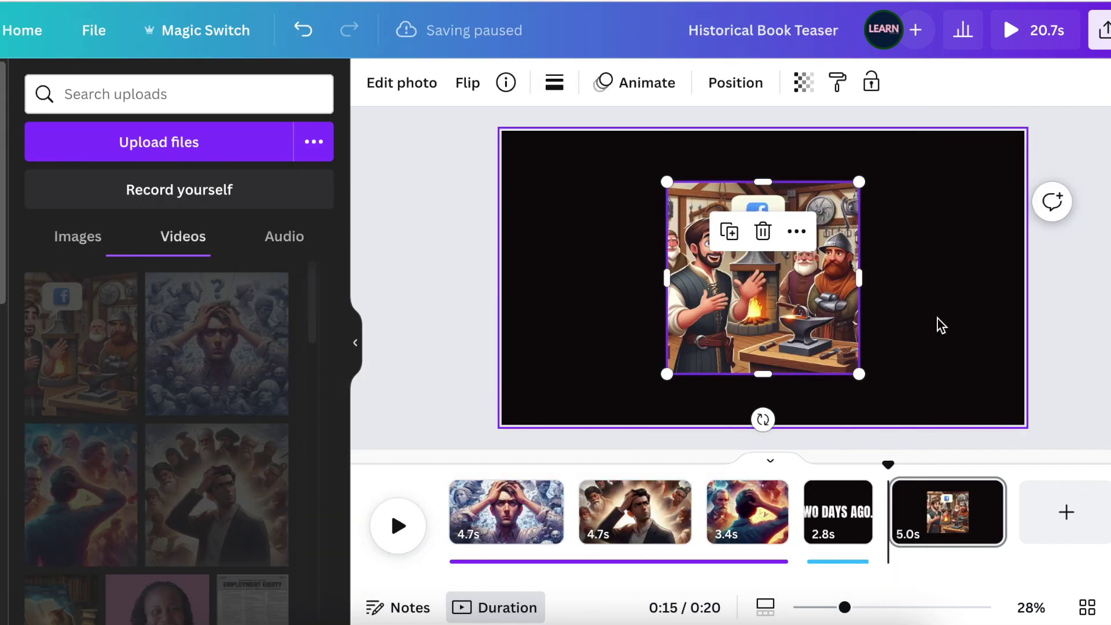
Step: Enlarge the blacksmith image to full page height and centre it on the page
drag(762, 341, 742, 331)
right_click(743, 331)
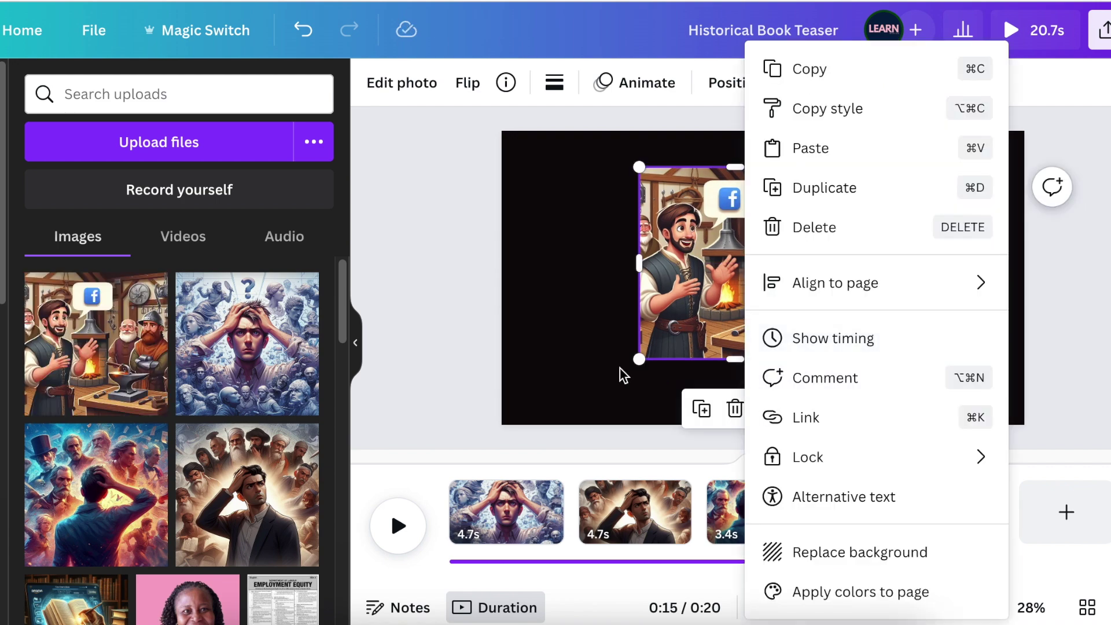
drag(639, 358, 607, 426)
drag(687, 364, 697, 365)
click(557, 345)
click(629, 348)
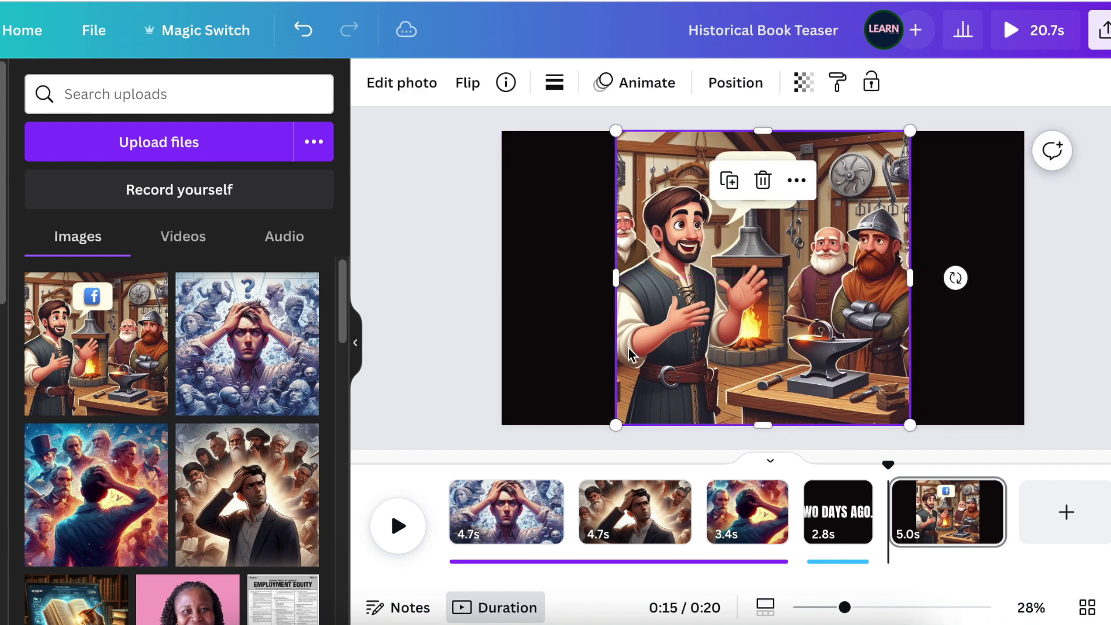
Step: Magic Expand the blacksmith image to the Whole Page size
click(413, 93)
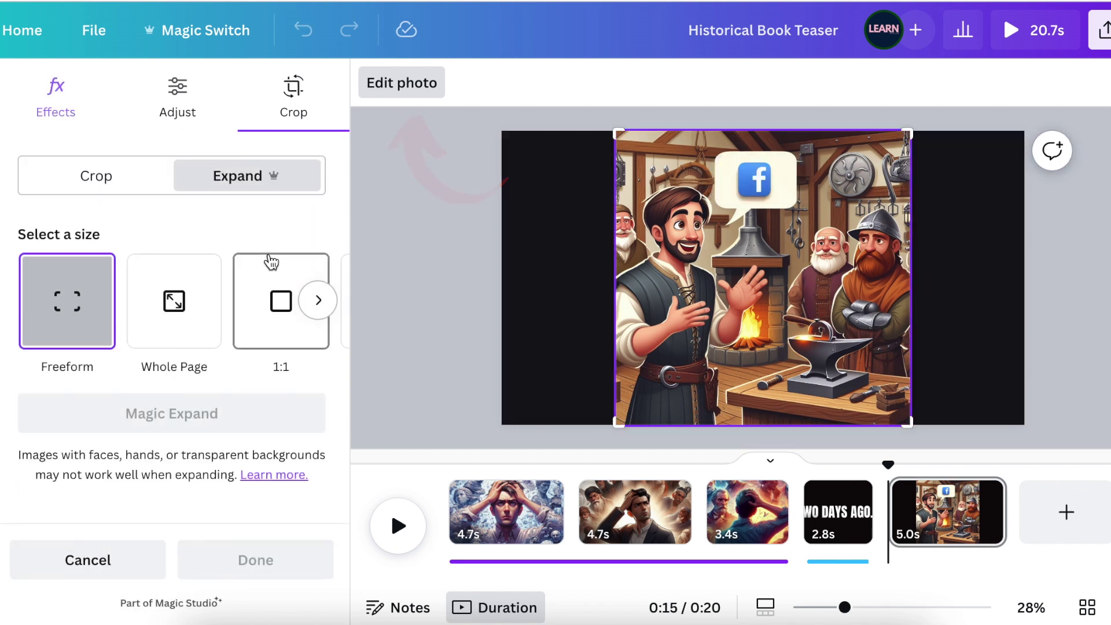
click(174, 301)
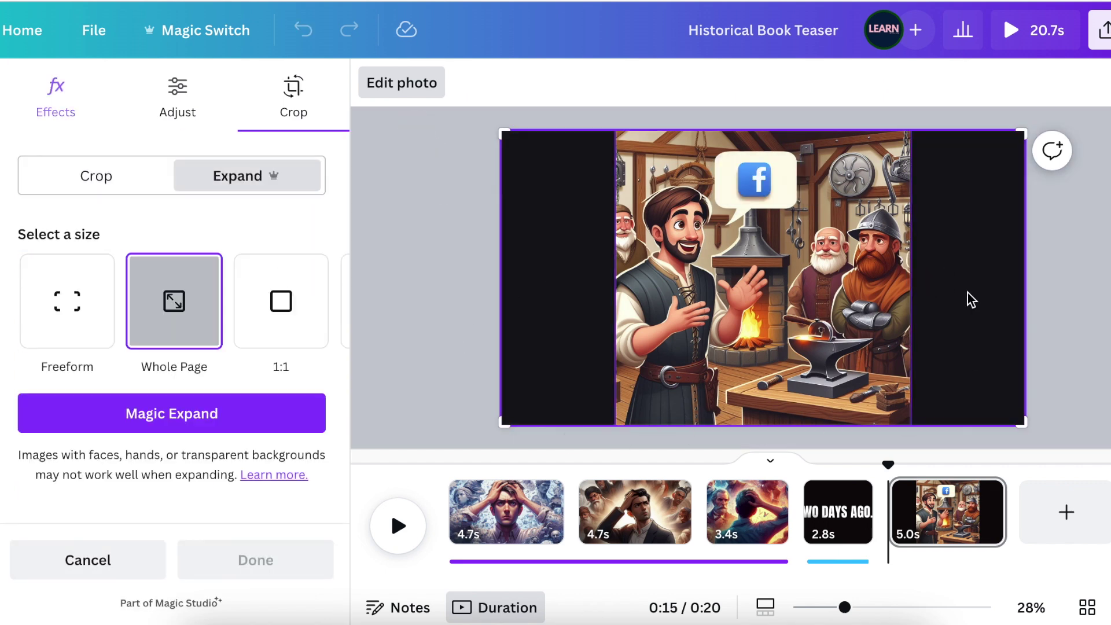
click(222, 414)
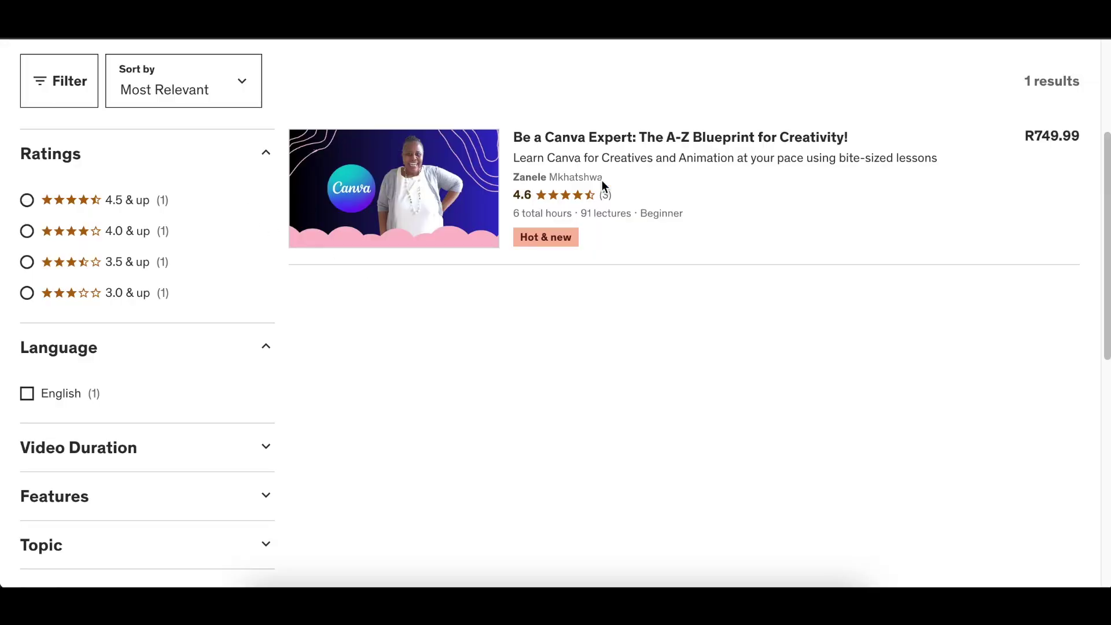
Step: Open the 'Be a Canva Expert: The A-Z Blueprint for Creativity!' course from the search results
mouse_move(607, 146)
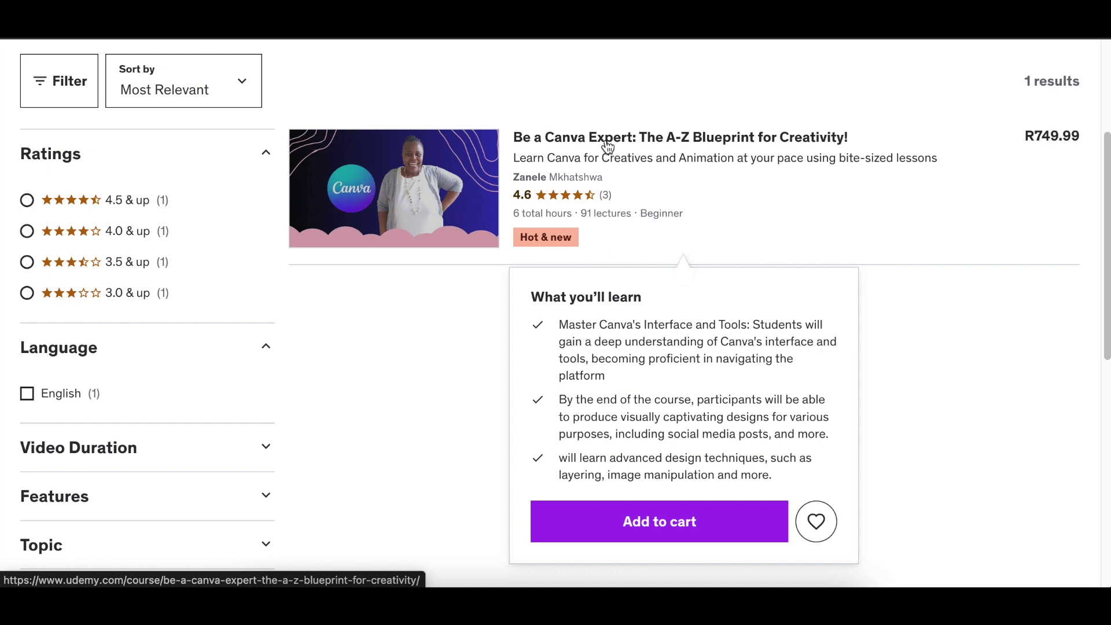
click(607, 146)
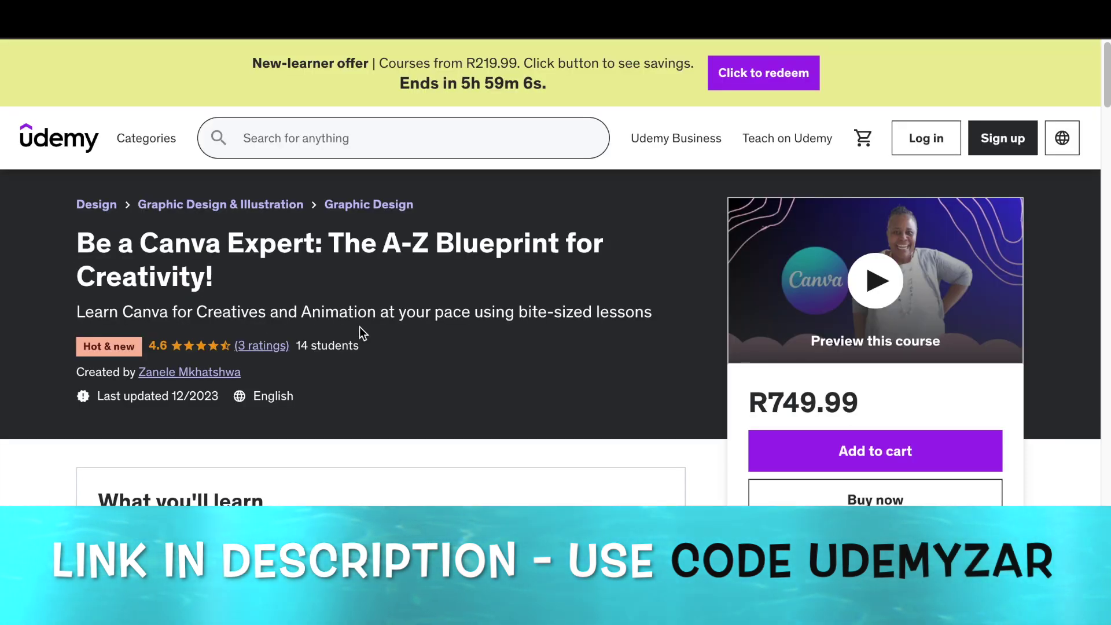
scroll(360, 326, down, 1)
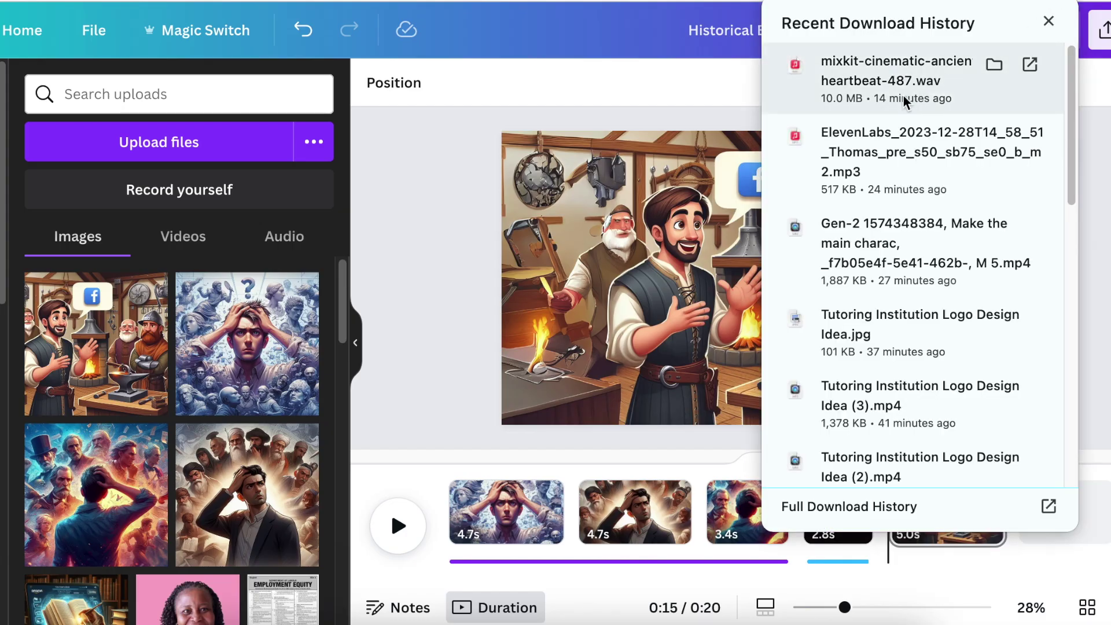
Step: Drop the ElevenLabs mp3 onto the timeline under the widened blacksmith page
drag(892, 134, 903, 563)
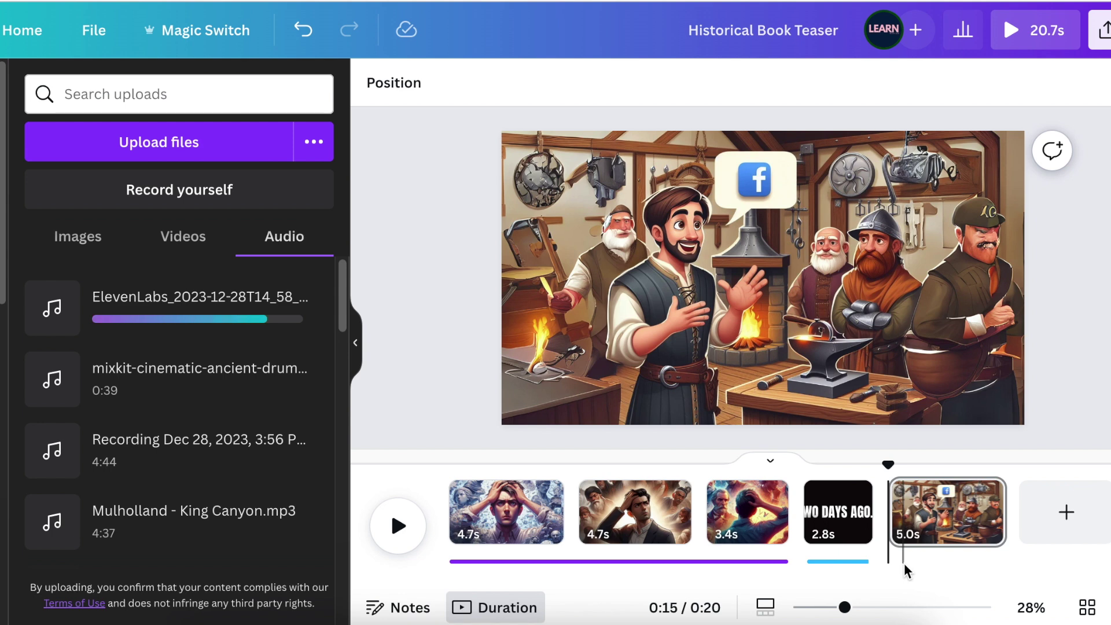
right_click(911, 496)
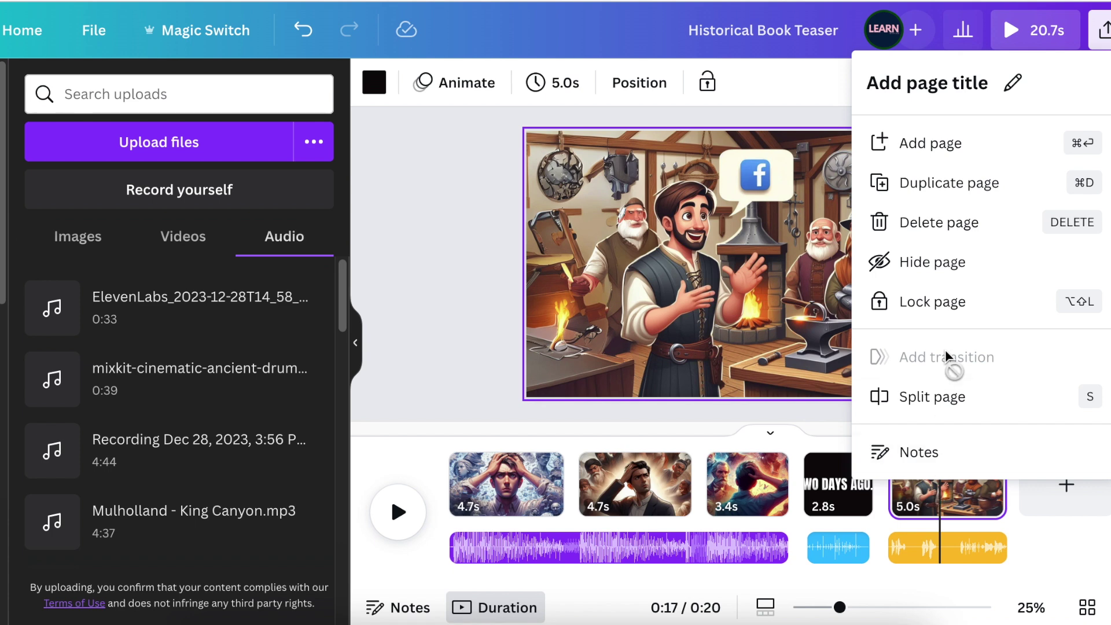
Step: Split the blacksmith page into 2.1s and 2.8s parts and insert a new blank page between them
click(944, 398)
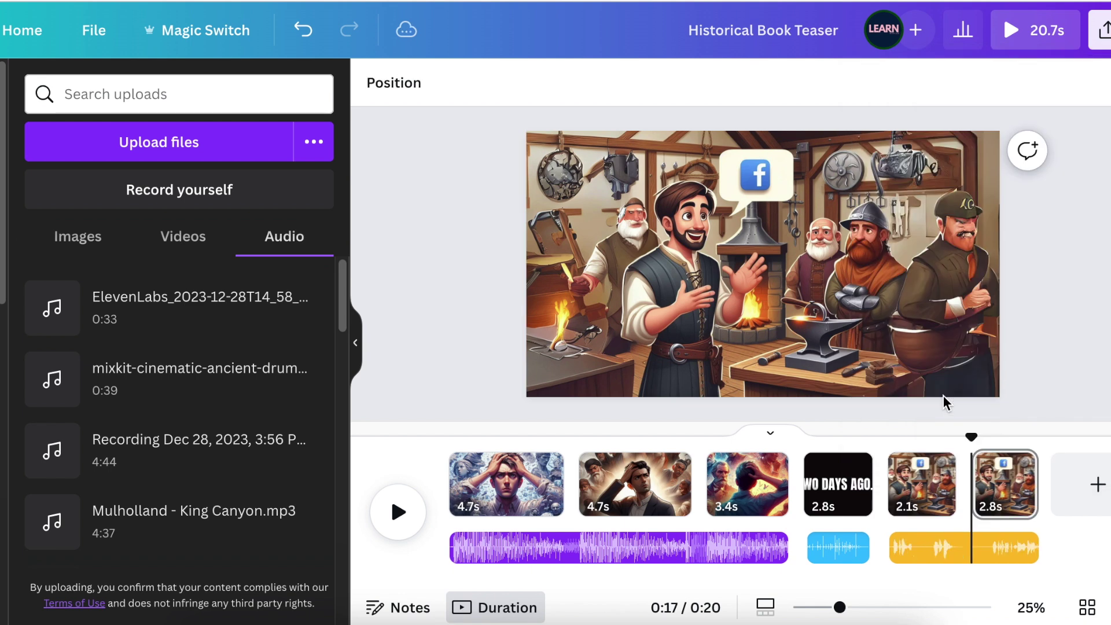
click(1080, 492)
drag(1021, 496, 897, 496)
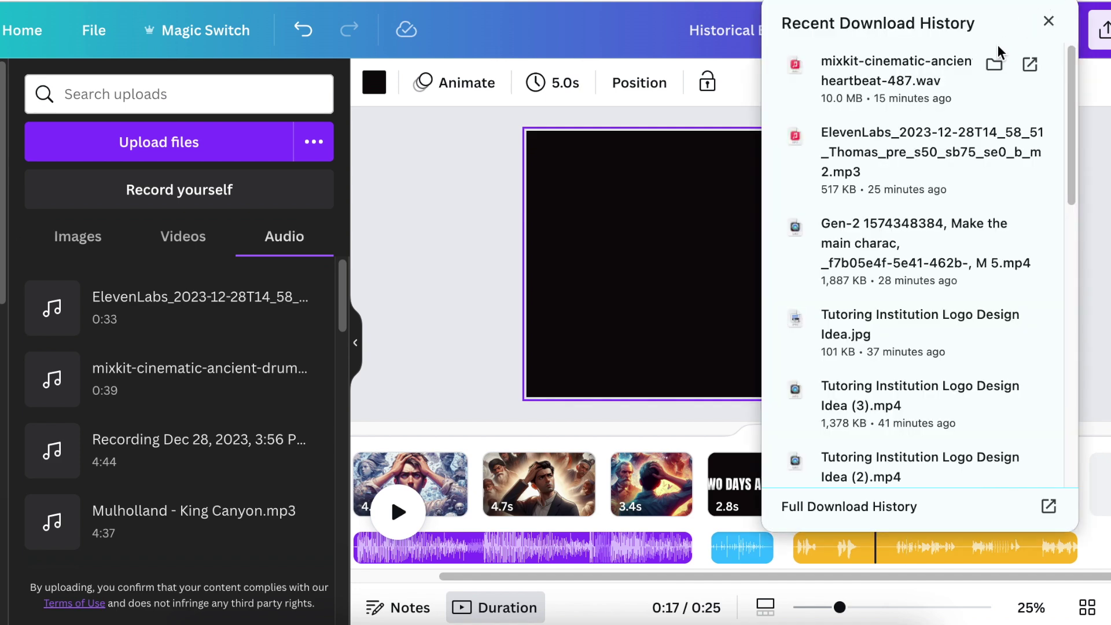
mouse_move(233, 286)
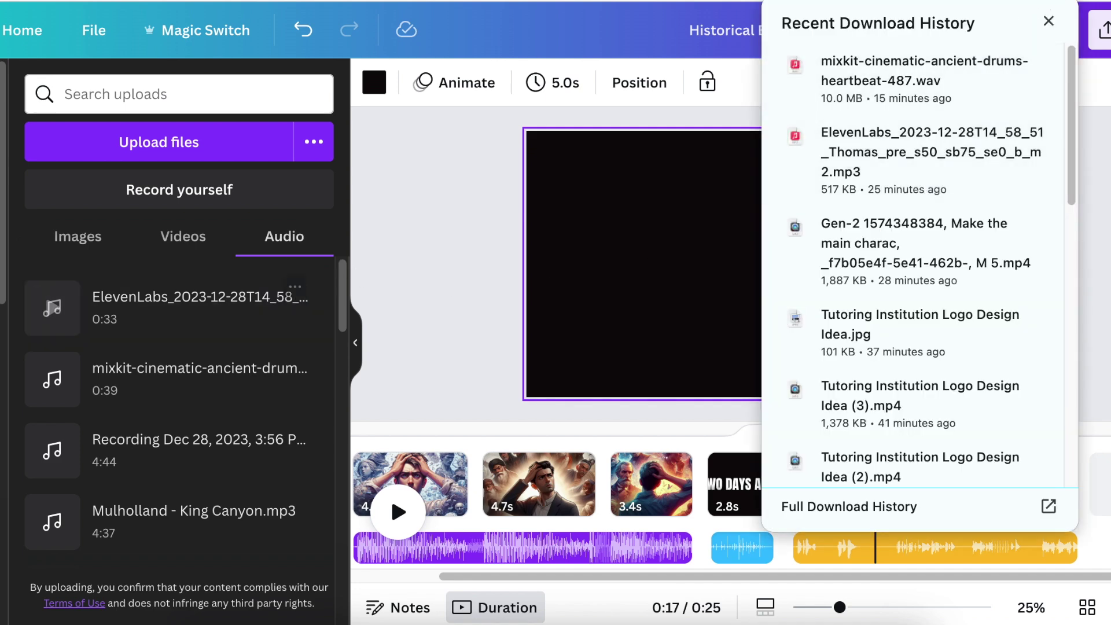
click(184, 239)
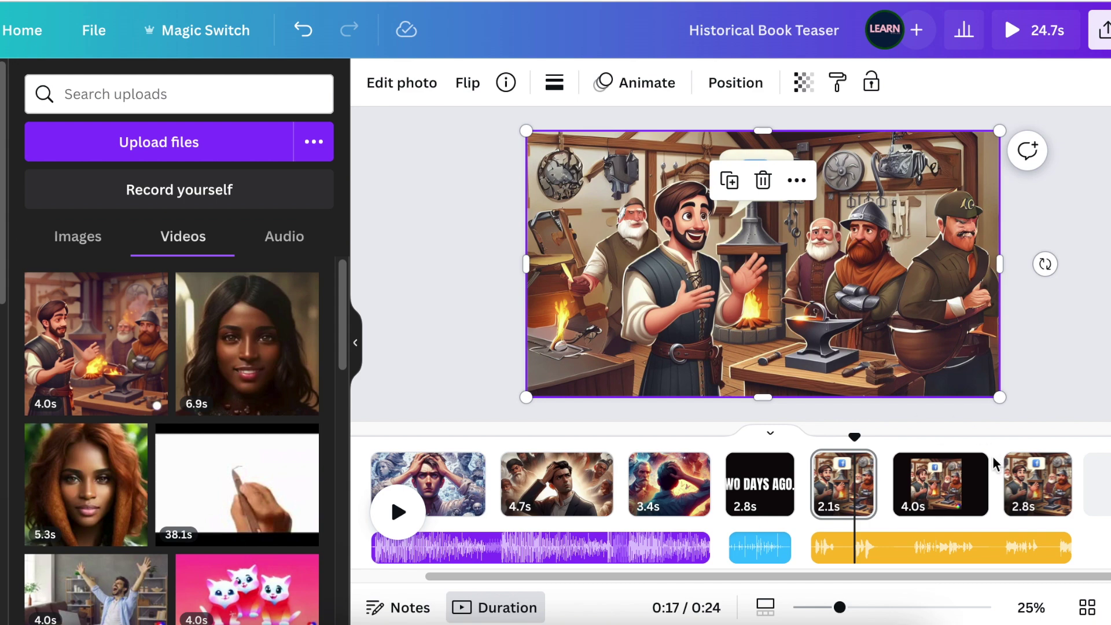
Step: Make the widened workshop image the background of the 4.0s blacksmith clip page
click(970, 504)
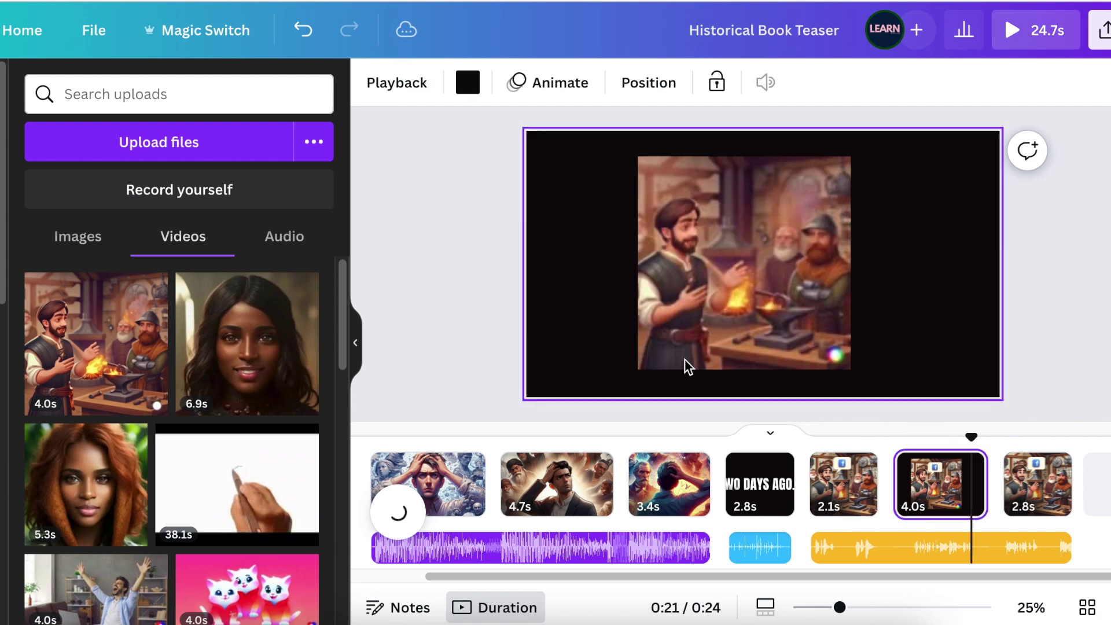
click(611, 349)
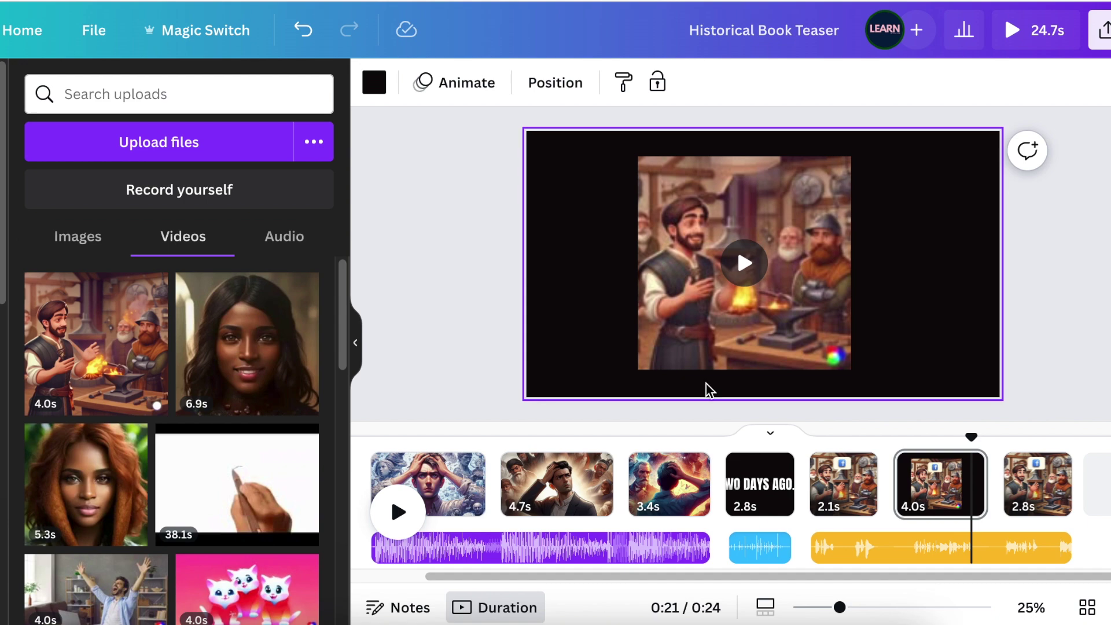
right_click(620, 322)
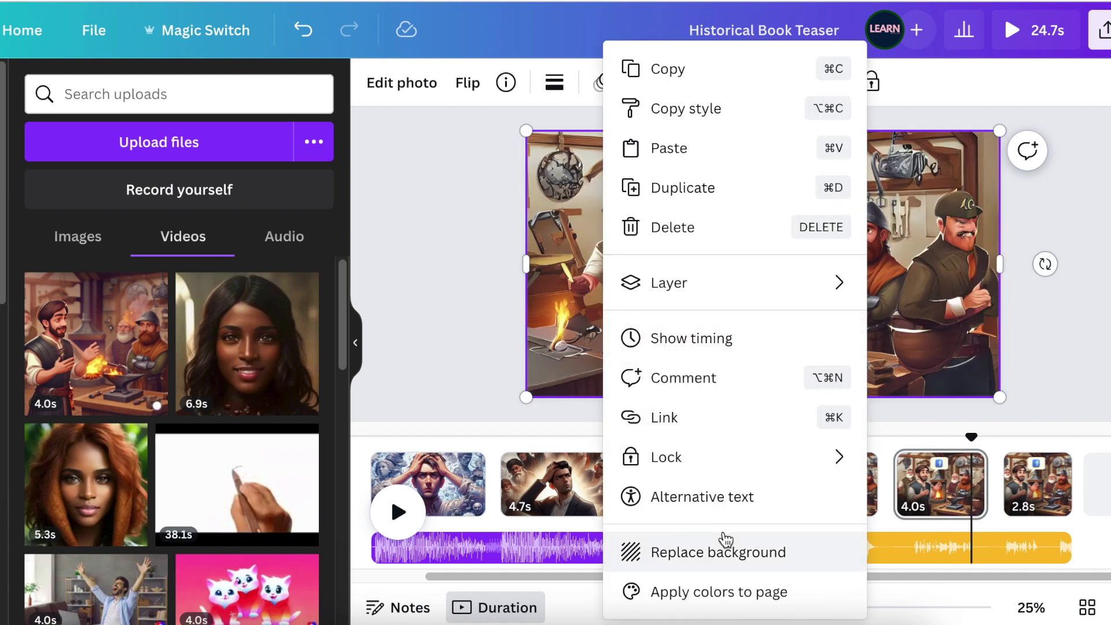
click(726, 544)
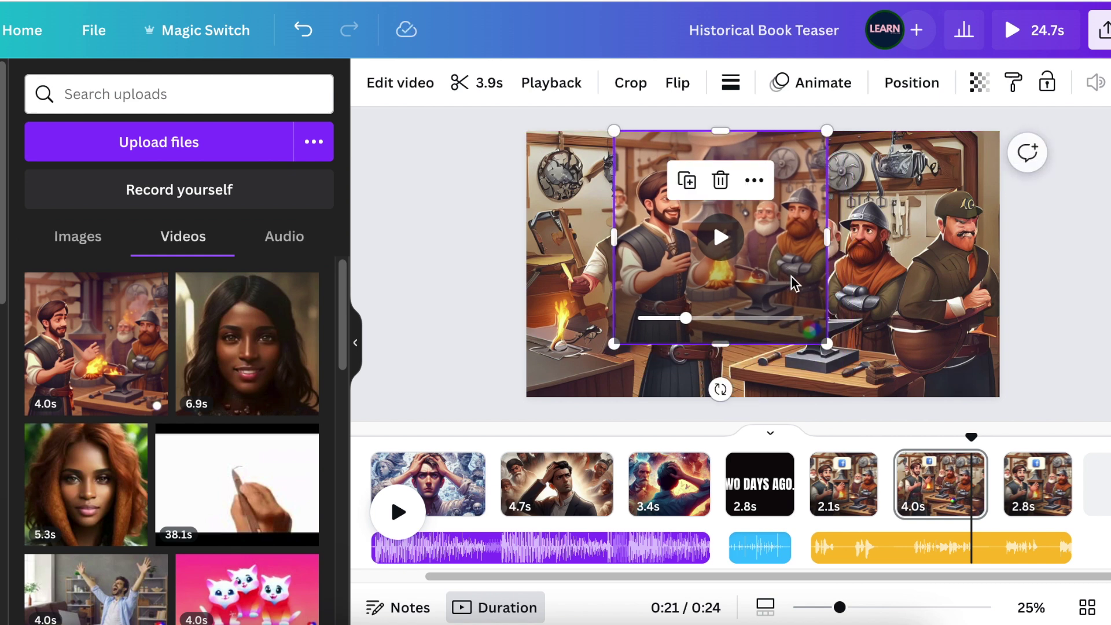
Step: Enlarge the blacksmith video over the workshop scene and play back from the 2.1s page
click(799, 318)
drag(826, 343, 880, 397)
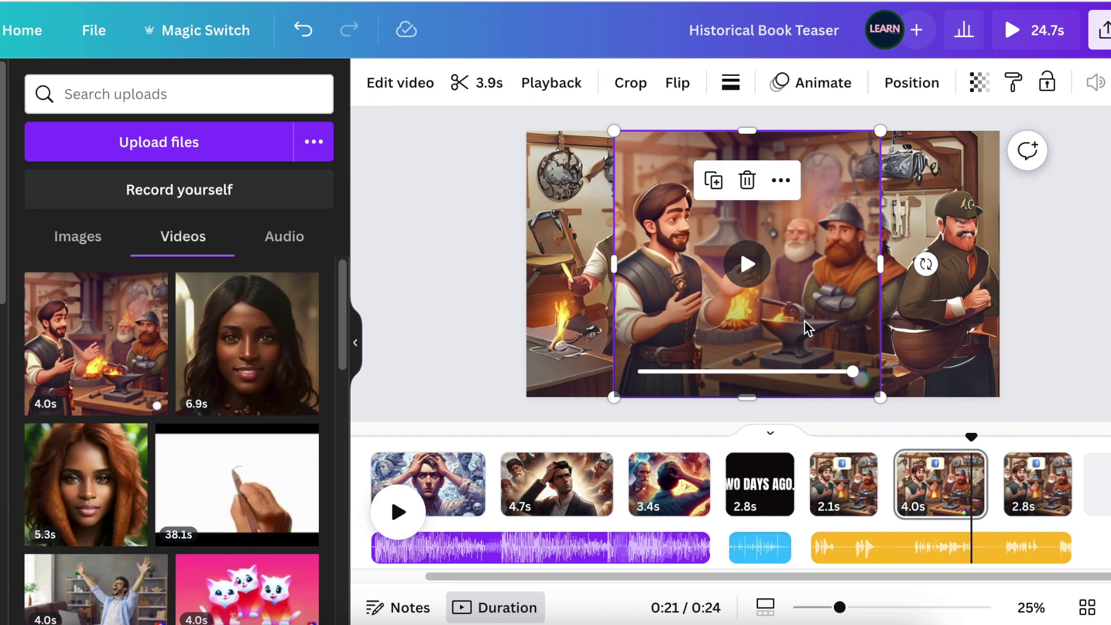
click(870, 443)
key(space)
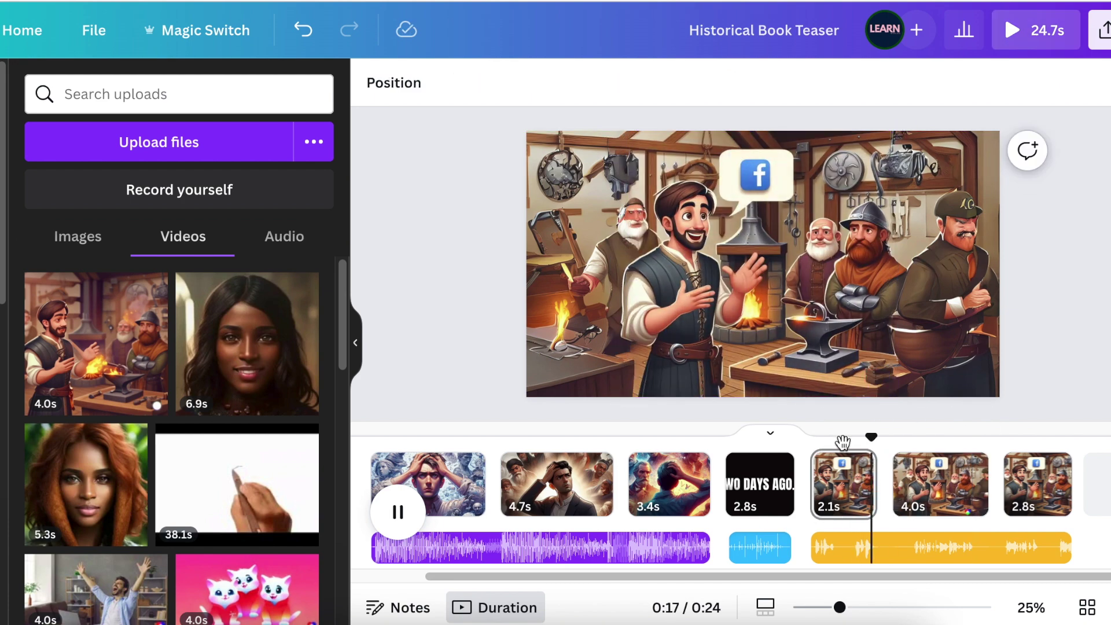